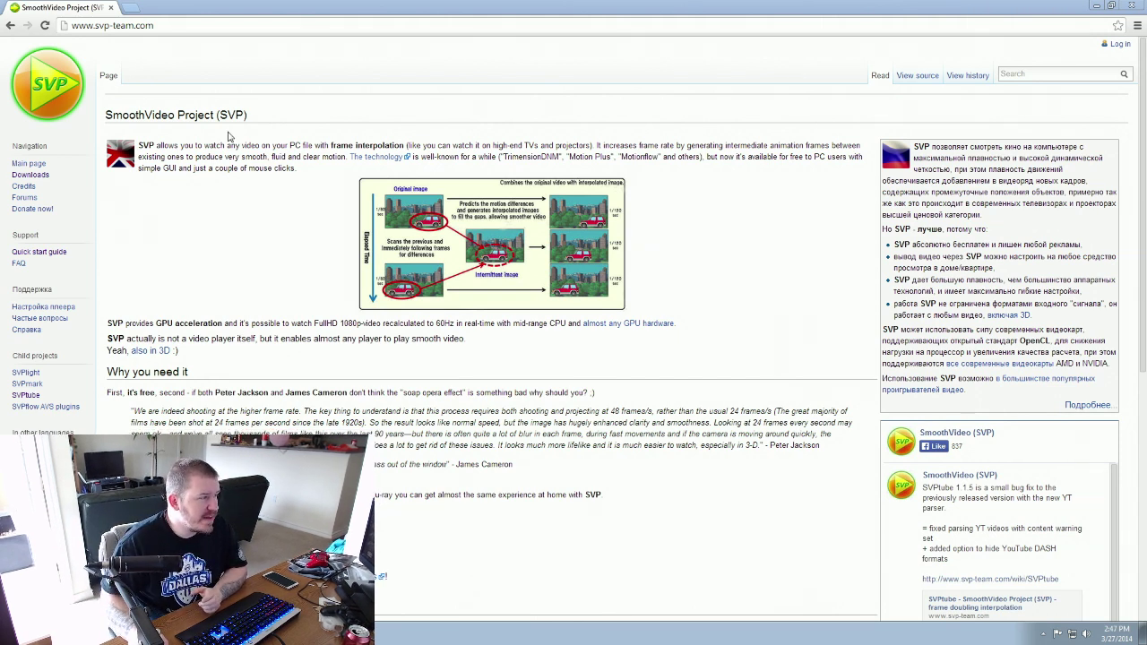
{"action": "left_click", "coordinate": [158, 26]}
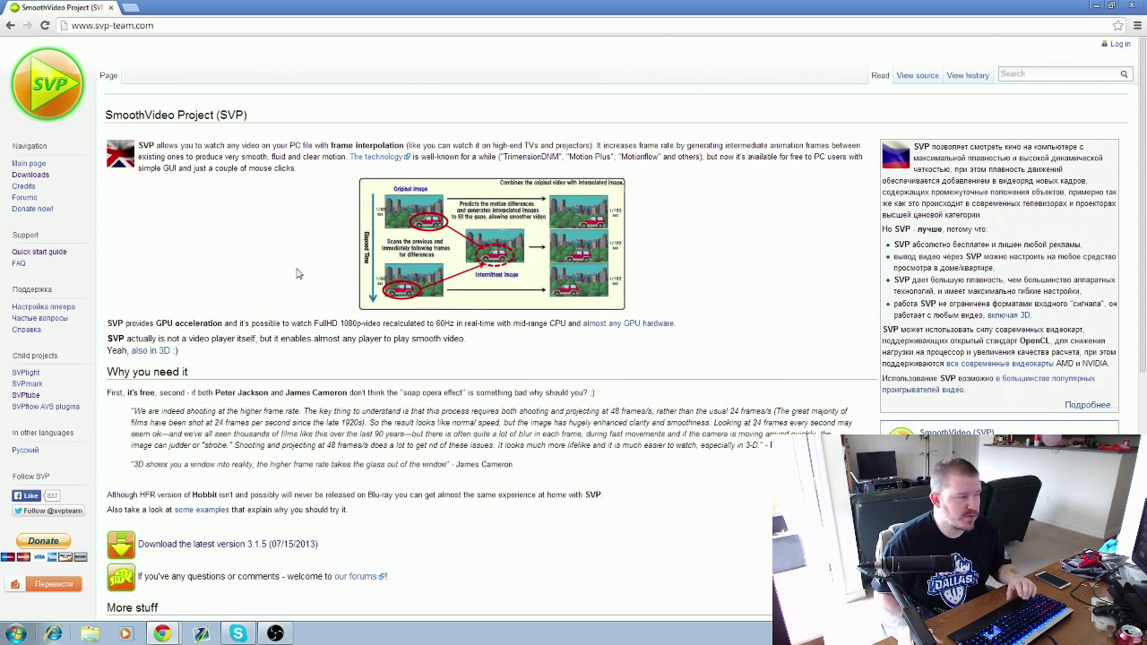
Step: Go to the SVP Download page via the Downloads link in the left sidebar
{"action": "left_click", "coordinate": [28, 176]}
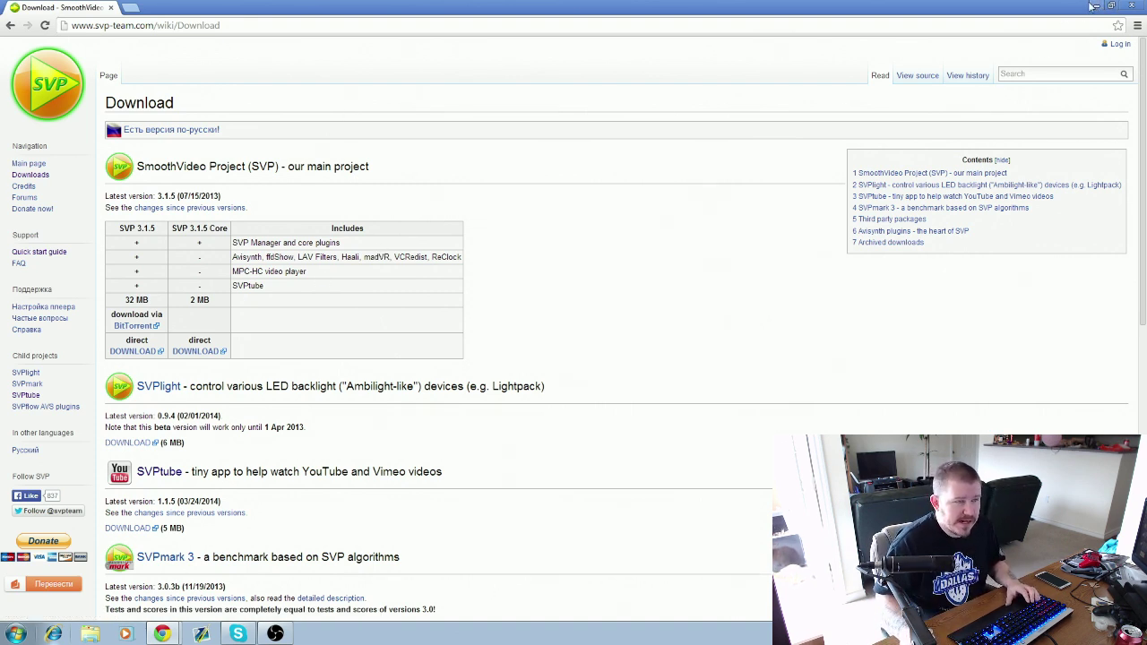
Step: Show the desktop, expand the SVP 3.1 folder under All Programs, then dismiss the Start menu
{"action": "key", "text": "super+d"}
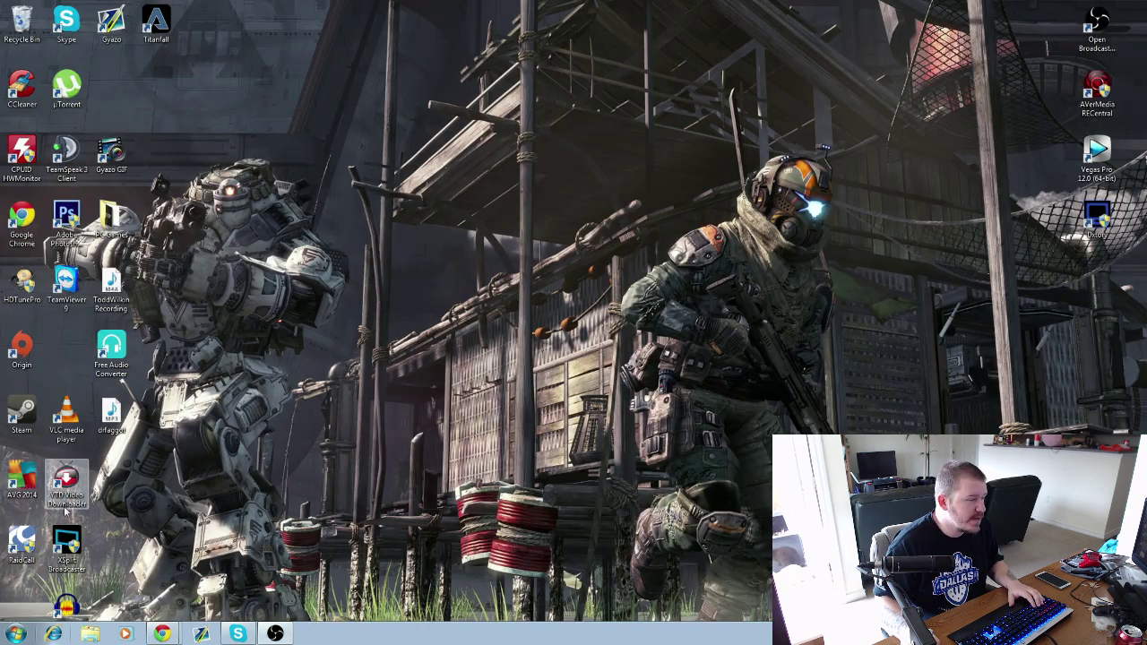
{"action": "left_click", "coordinate": [25, 635]}
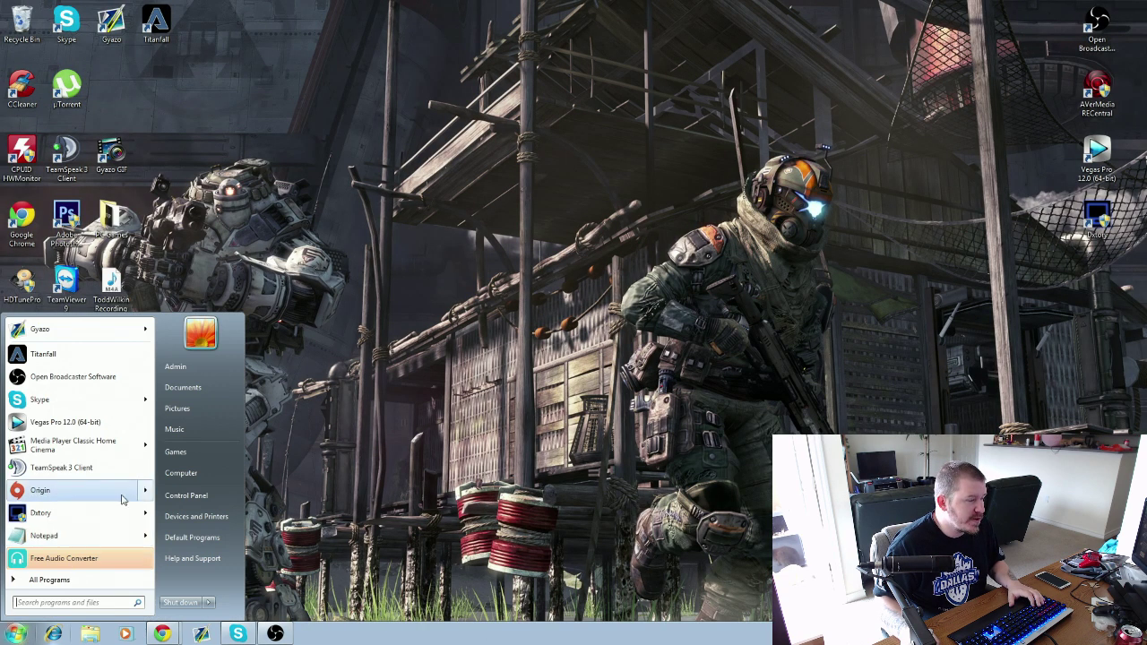
{"action": "left_click", "coordinate": [49, 580]}
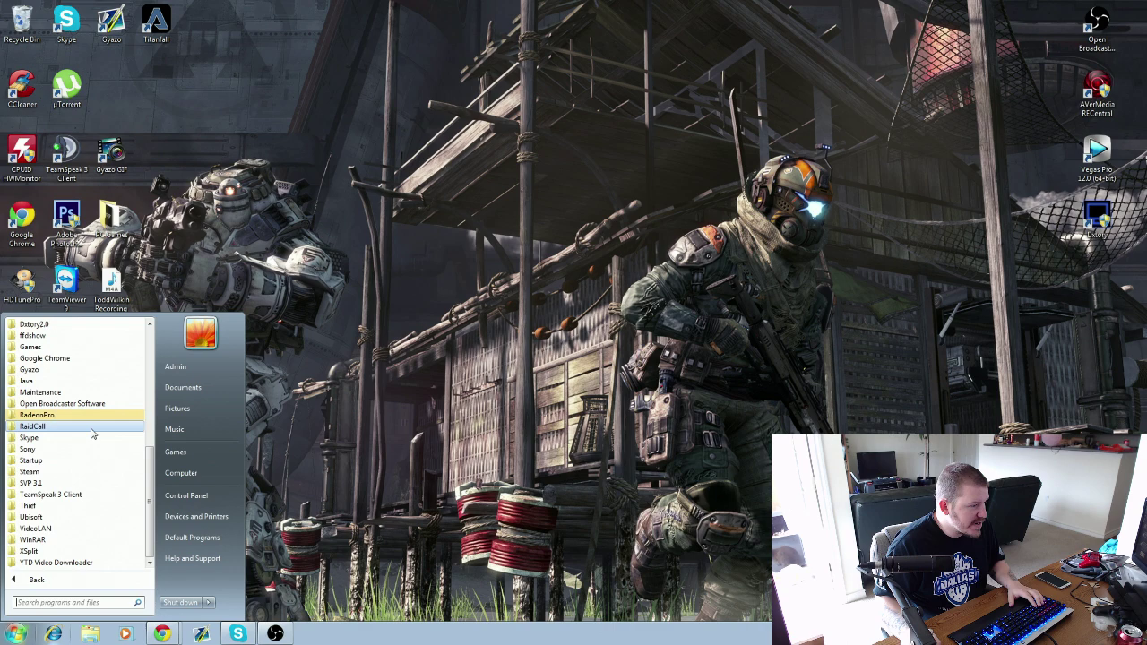
{"action": "left_click", "coordinate": [27, 484]}
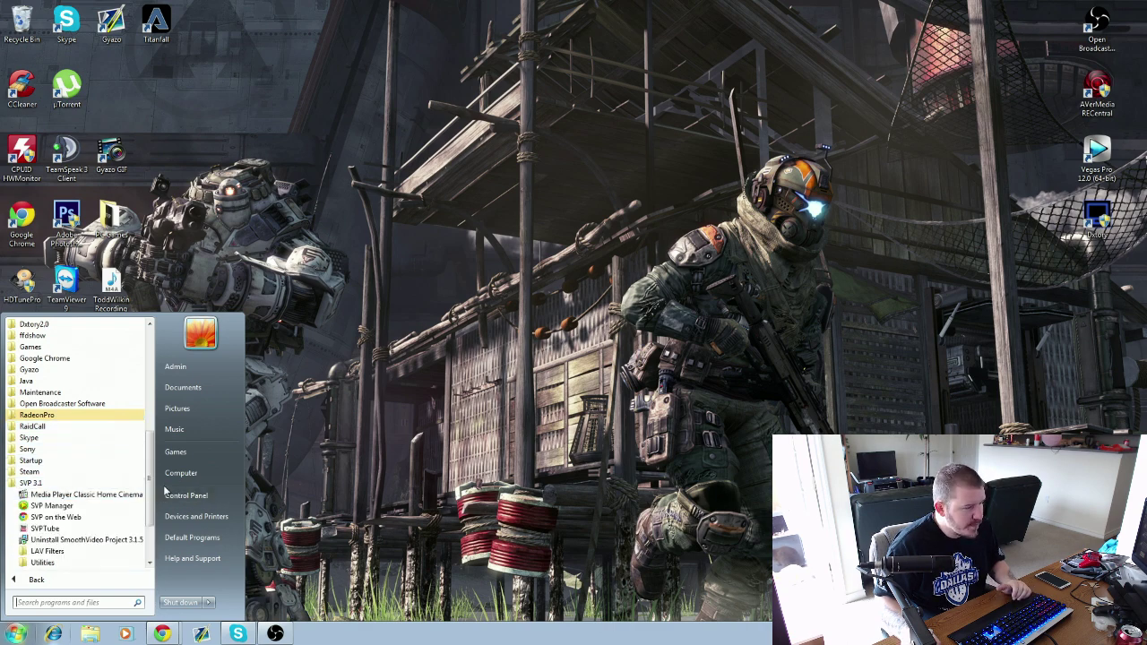
{"action": "scroll", "coordinate": [81, 457], "scroll_direction": "down", "scroll_amount": 2}
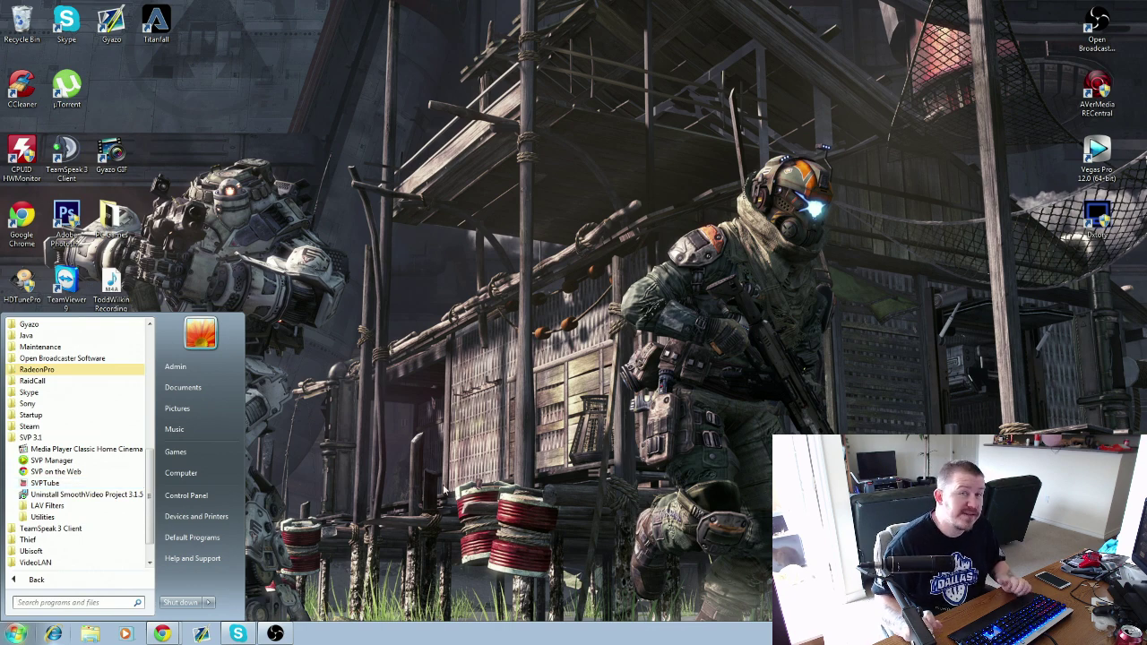
{"action": "left_click", "coordinate": [428, 502]}
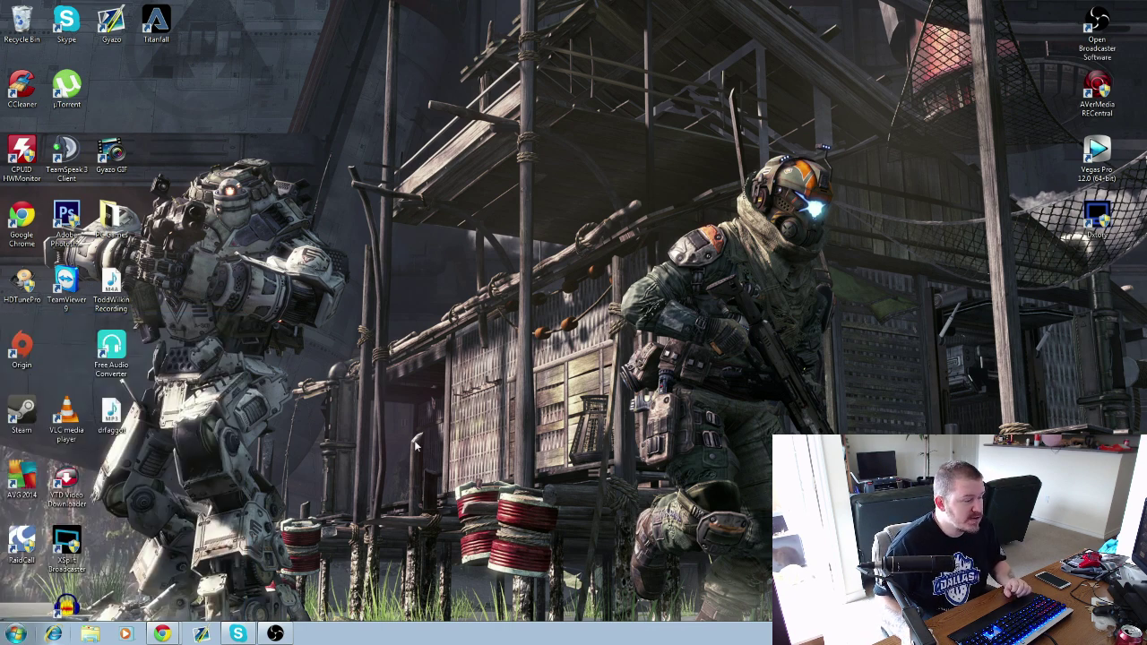
Step: Reveal the hidden notification-area icons of running background apps
{"action": "mouse_move", "coordinate": [167, 630]}
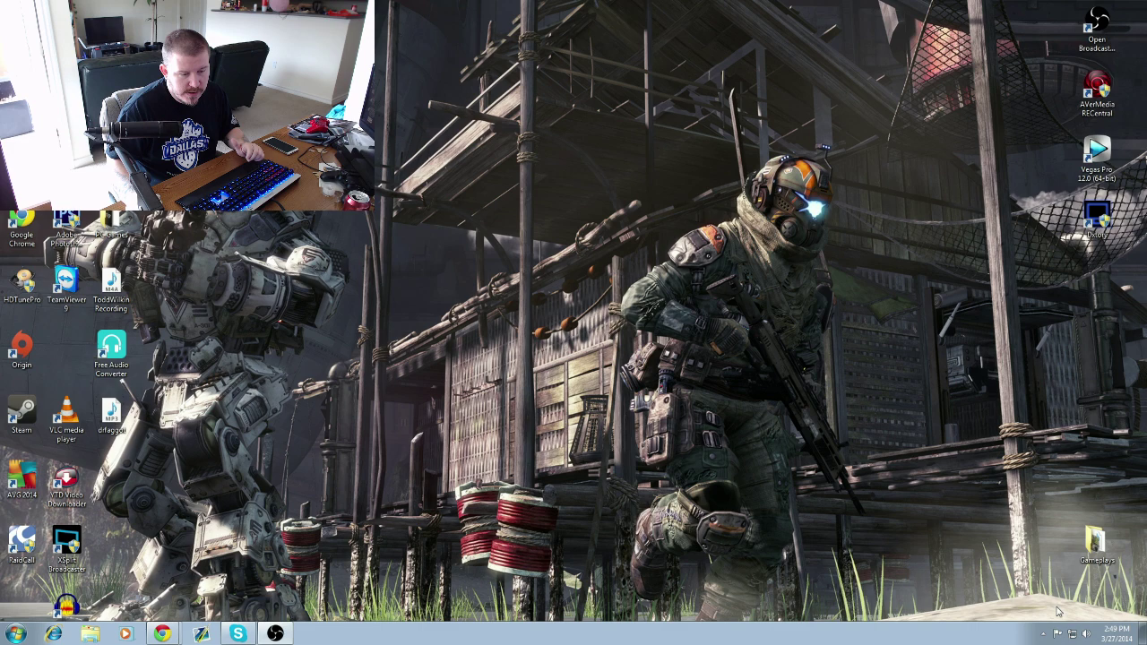
{"action": "left_click", "coordinate": [1043, 634]}
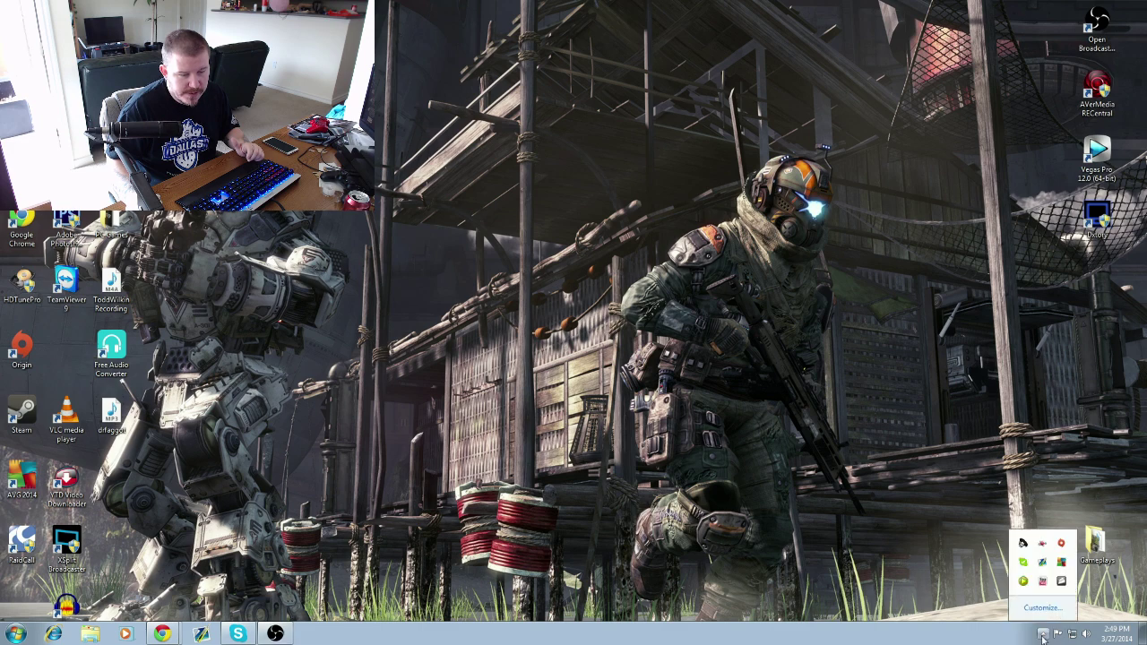
Step: Open Choose executable from the Video player menu of SVPtube's tray icon
{"action": "right_click", "coordinate": [1044, 584]}
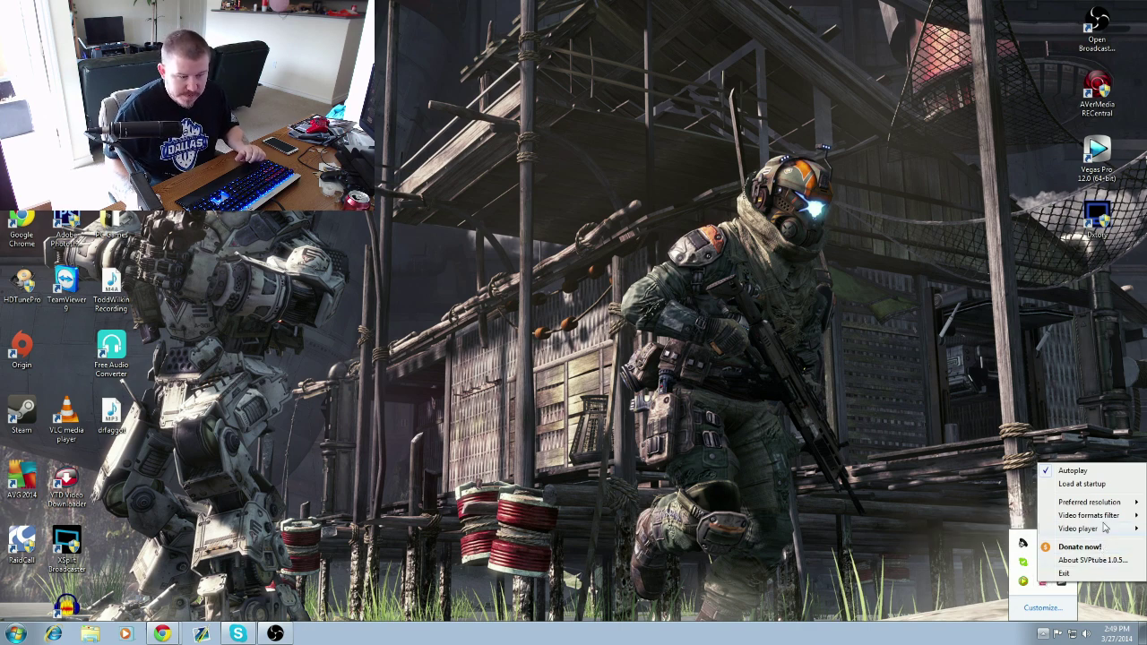
{"action": "mouse_move", "coordinate": [1102, 529]}
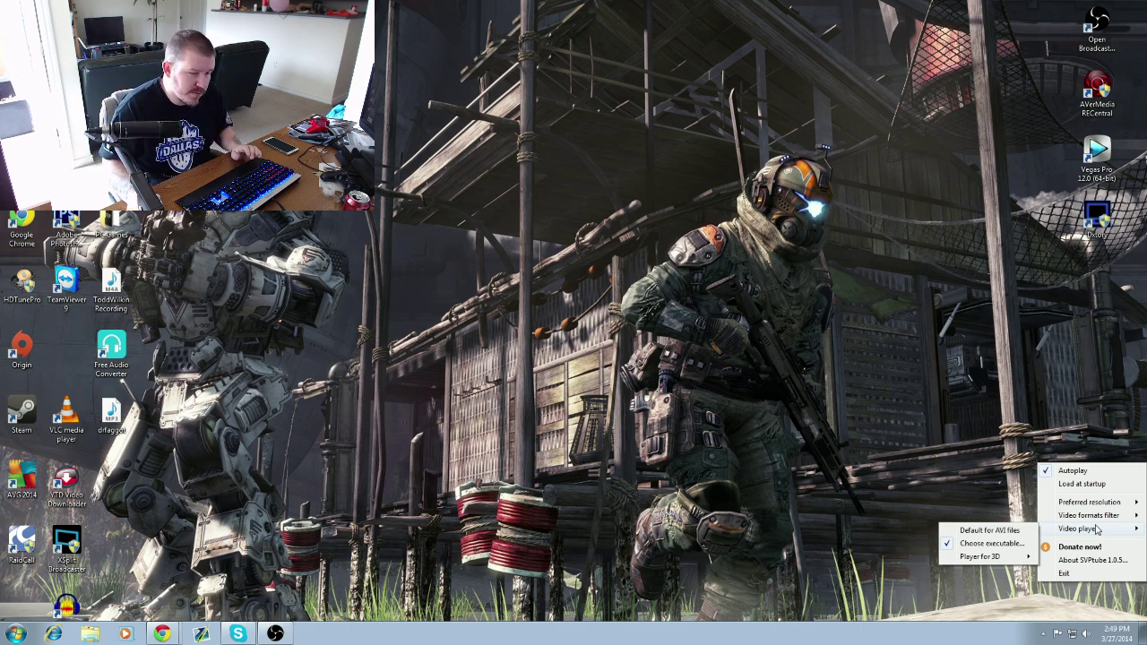
{"action": "left_click", "coordinate": [1025, 549]}
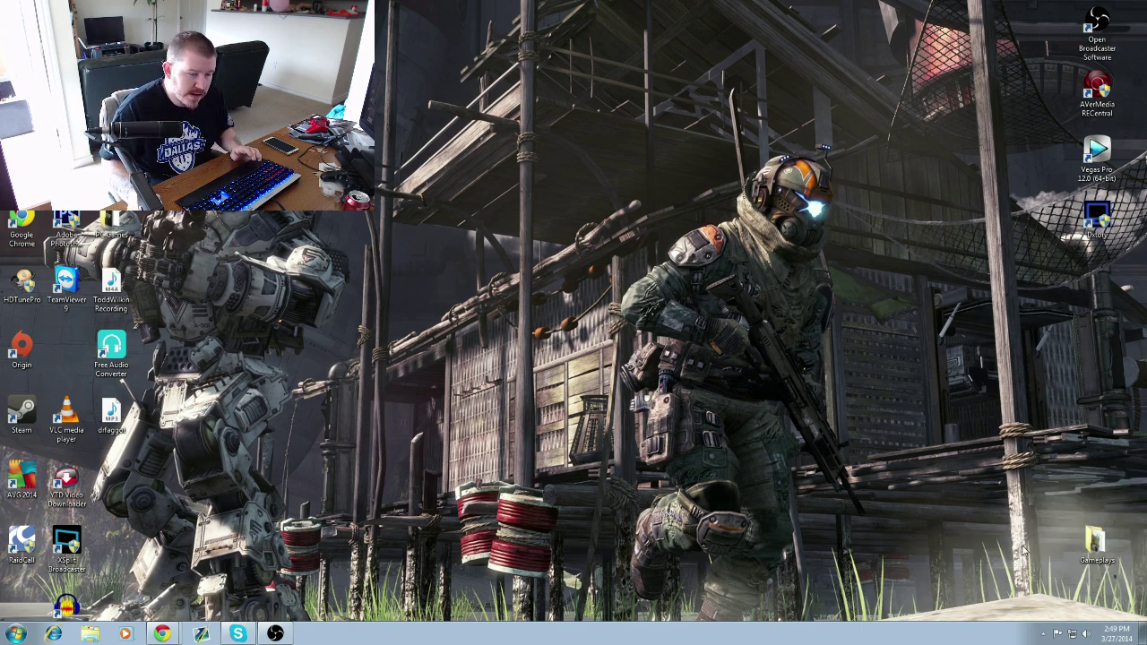
{"action": "left_click", "coordinate": [1043, 634]}
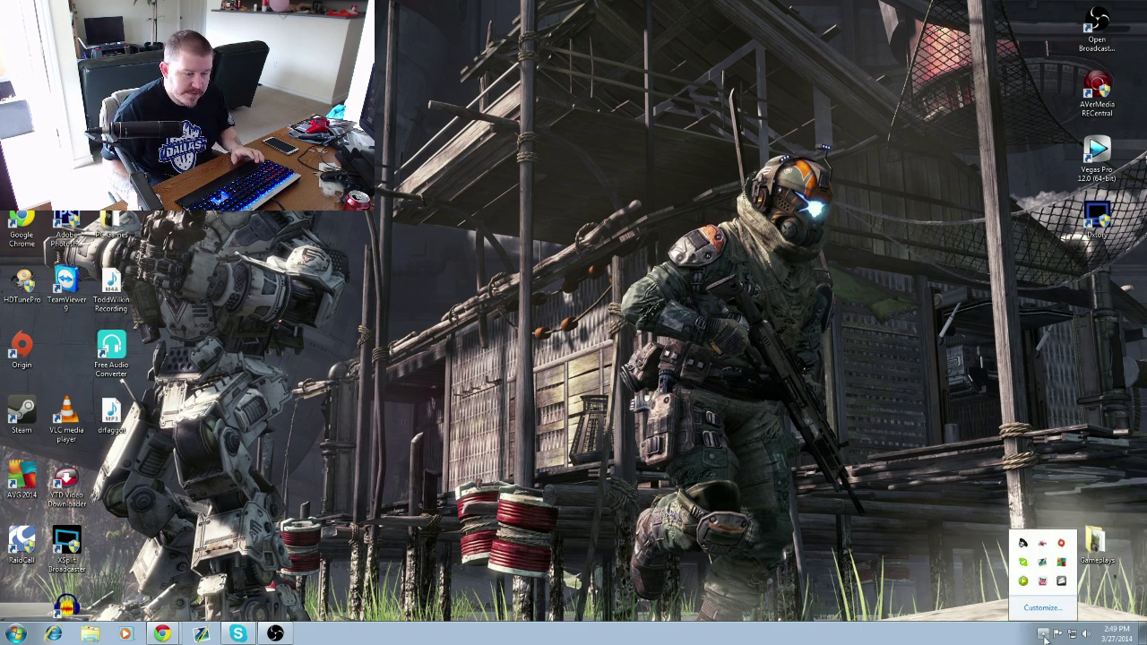
{"action": "right_click", "coordinate": [1044, 587]}
{"action": "mouse_move", "coordinate": [1080, 531]}
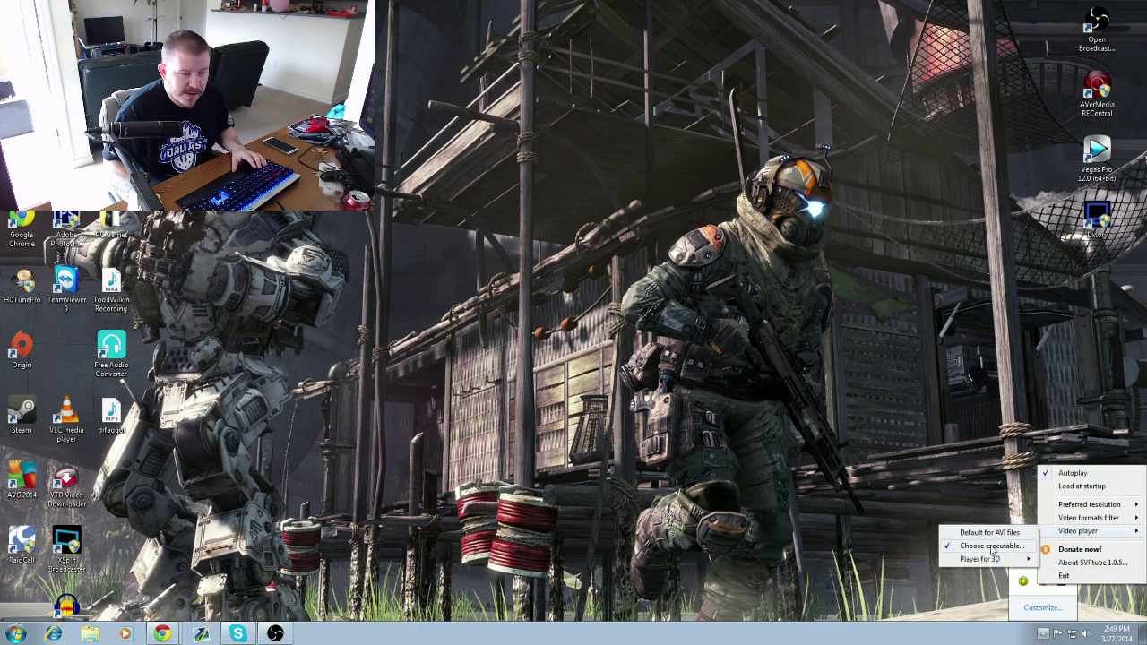
{"action": "left_click", "coordinate": [991, 547]}
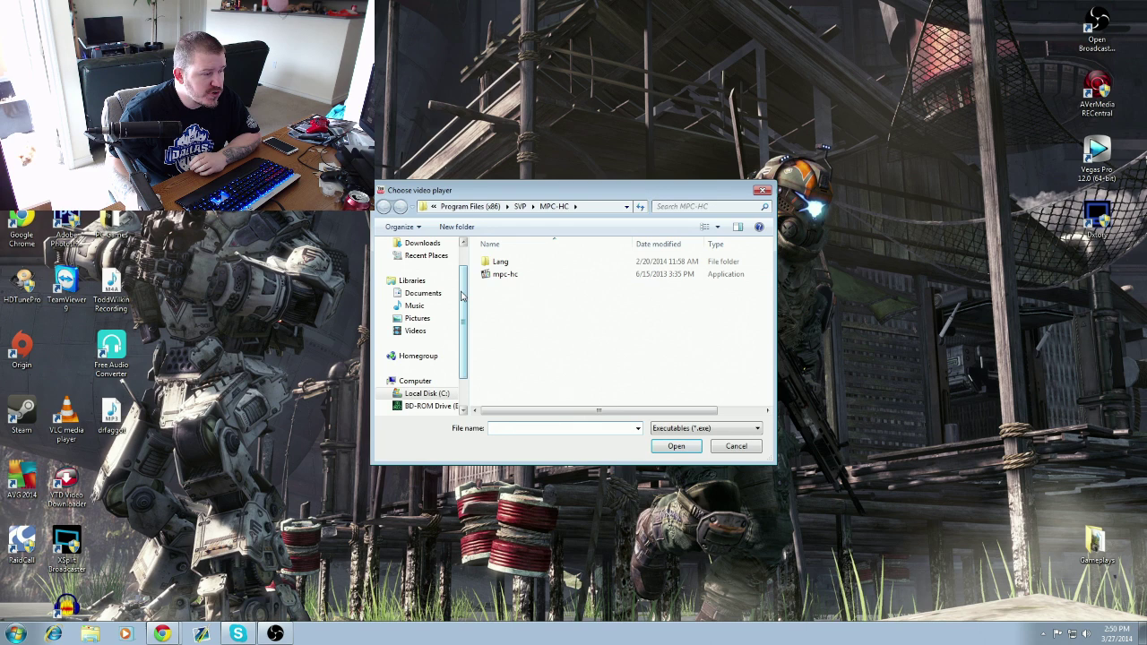
Step: Browse to C:\Program Files (x86)\SVP\MPC-HC to find mpc-hc, then close the chooser unchanged
{"action": "scroll", "coordinate": [461, 296], "scroll_direction": "up", "scroll_amount": 1}
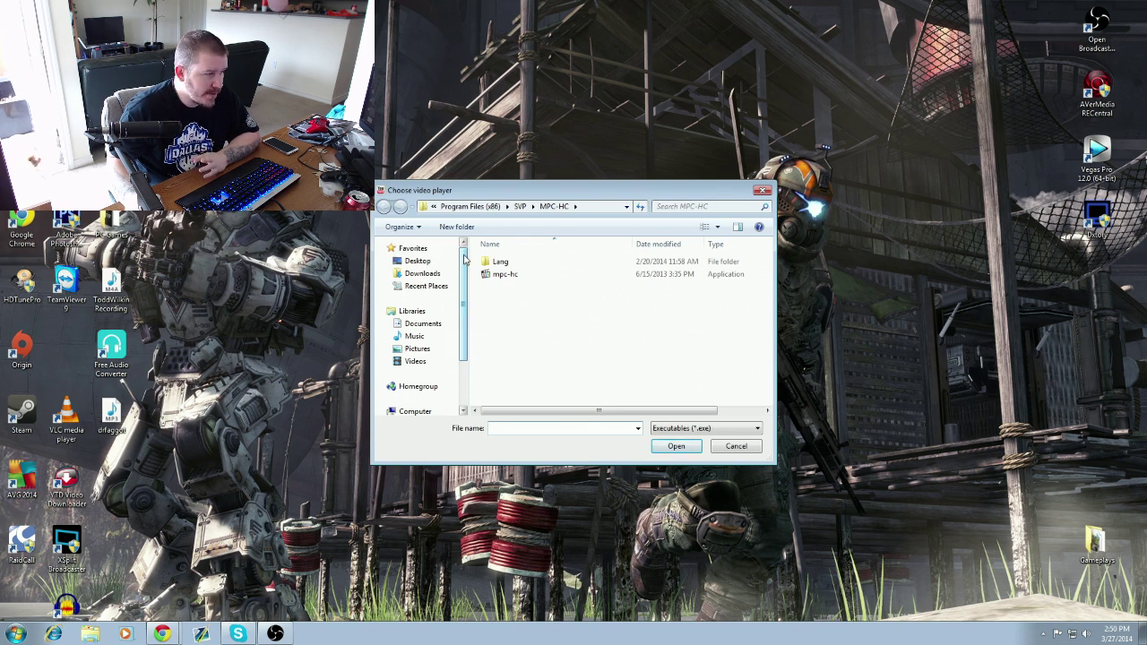
{"action": "scroll", "coordinate": [420, 358], "scroll_direction": "down", "scroll_amount": 1}
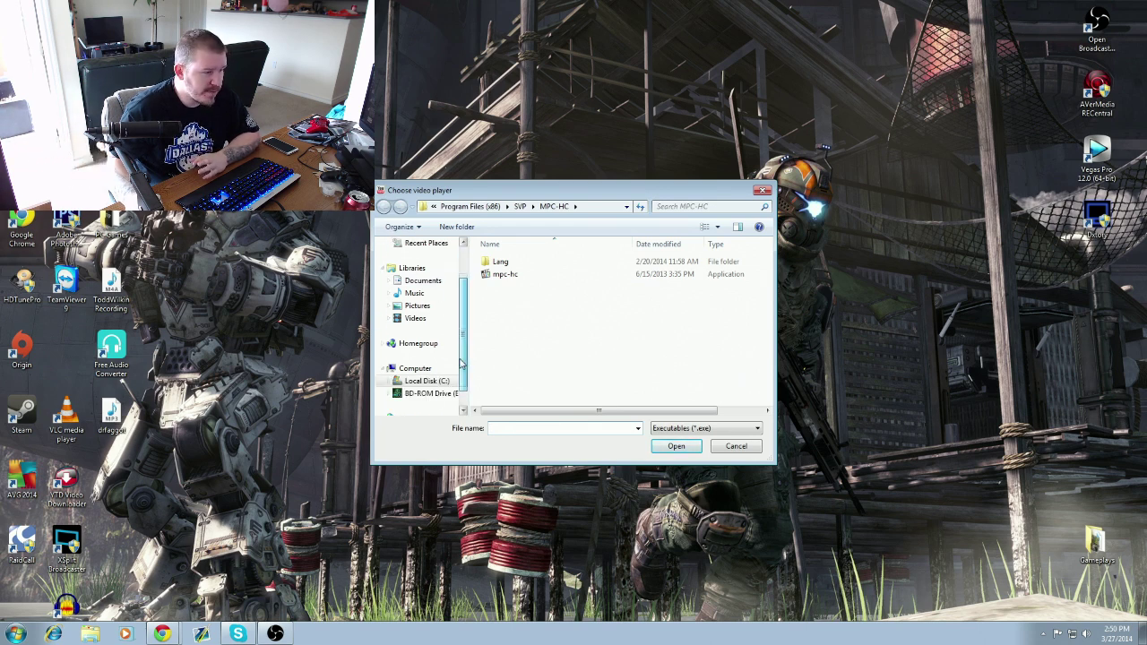
{"action": "left_click", "coordinate": [415, 369]}
{"action": "double_click", "coordinate": [496, 274]}
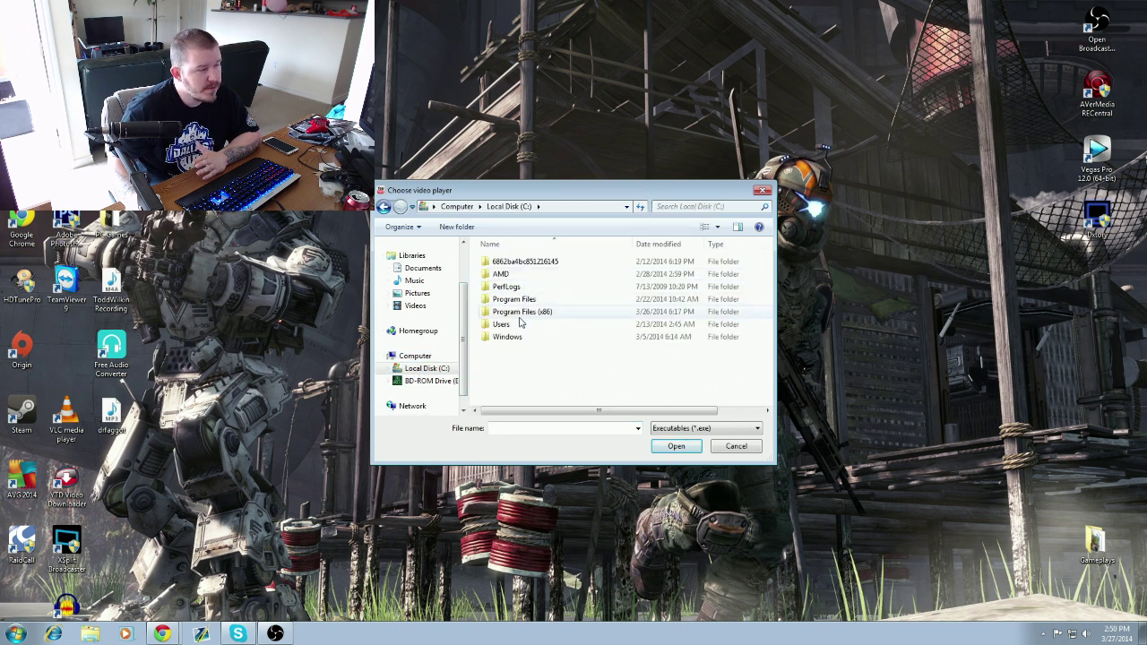
{"action": "double_click", "coordinate": [523, 312]}
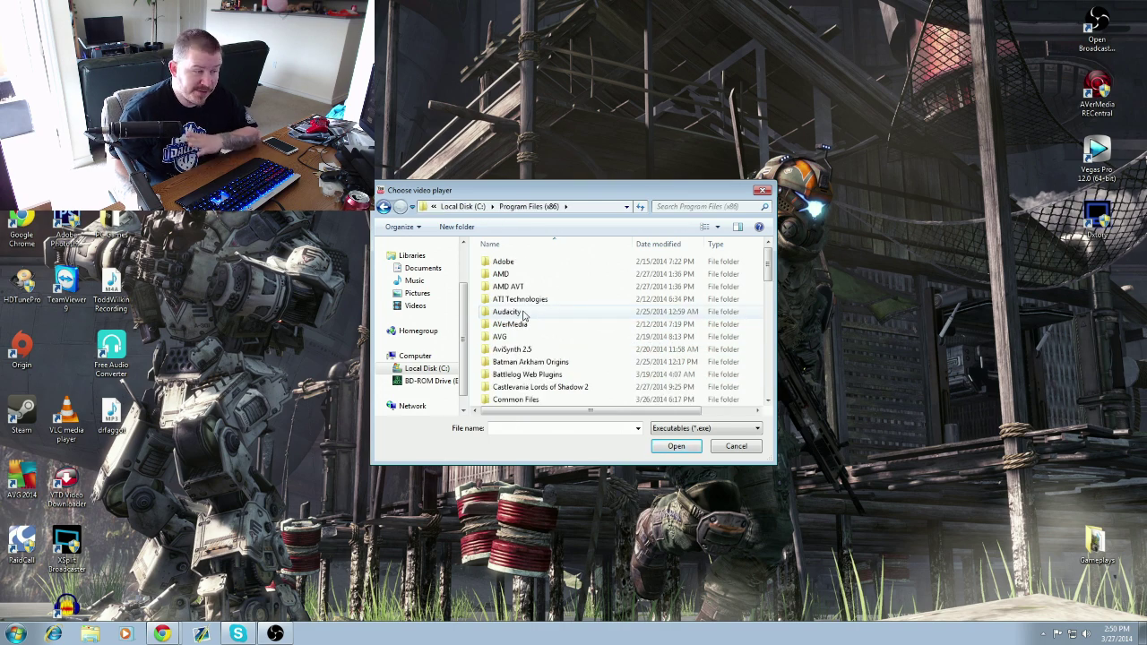
{"action": "scroll", "coordinate": [538, 319], "scroll_direction": "down", "scroll_amount": 8}
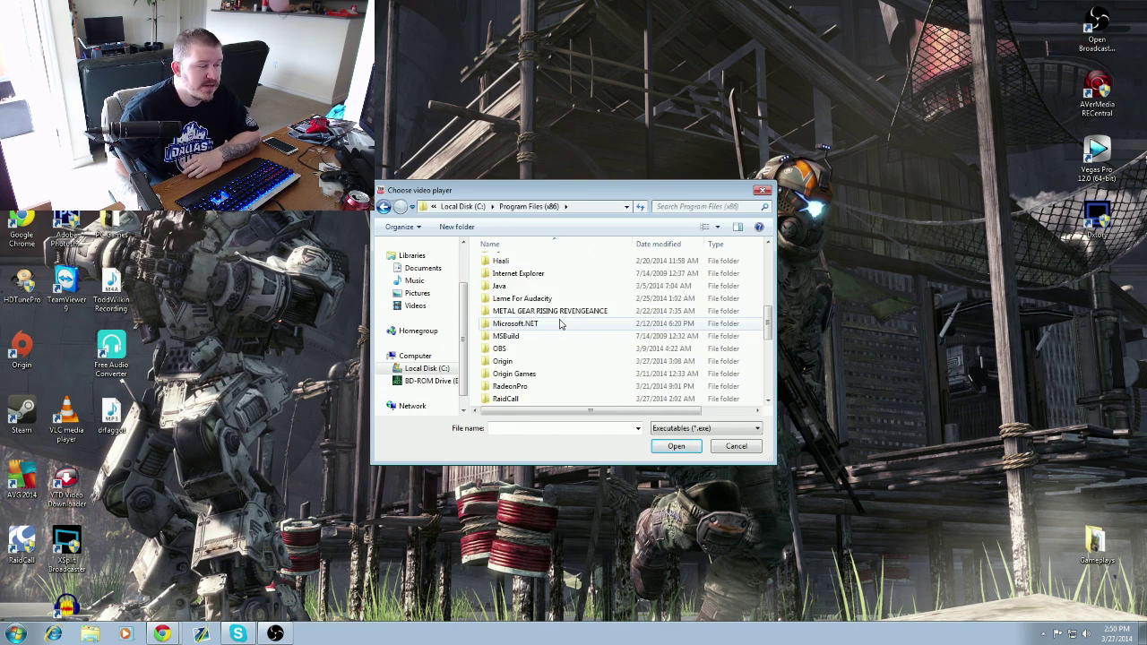
{"action": "scroll", "coordinate": [560, 325], "scroll_direction": "down", "scroll_amount": 3}
{"action": "double_click", "coordinate": [507, 387]}
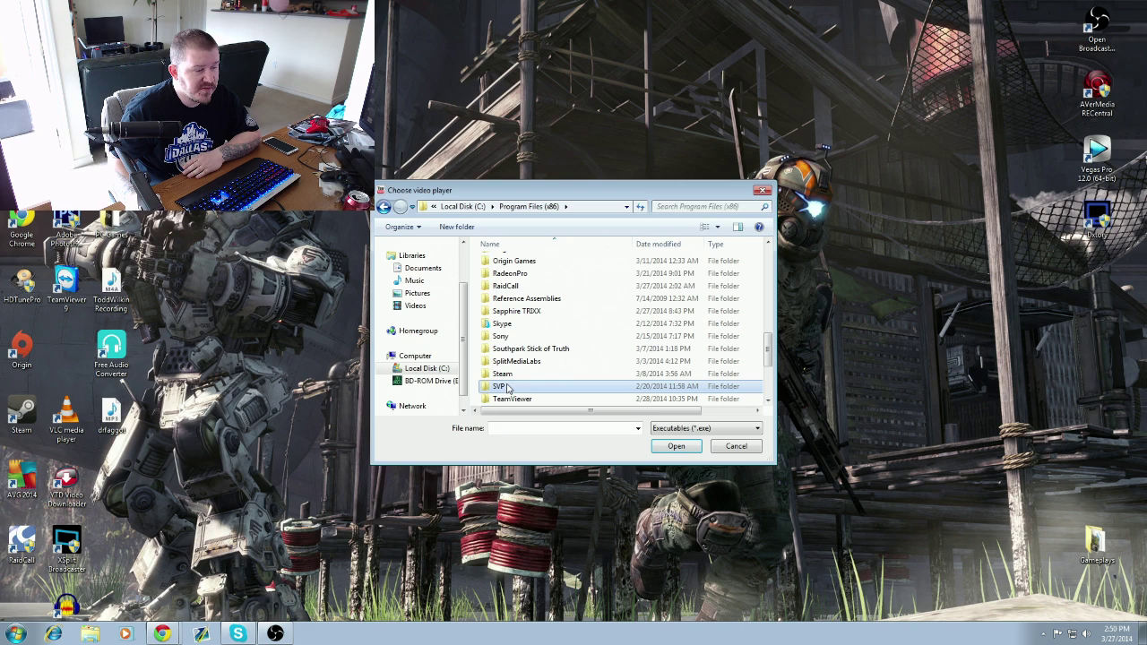
{"action": "scroll", "coordinate": [526, 318], "scroll_direction": "down", "scroll_amount": 1}
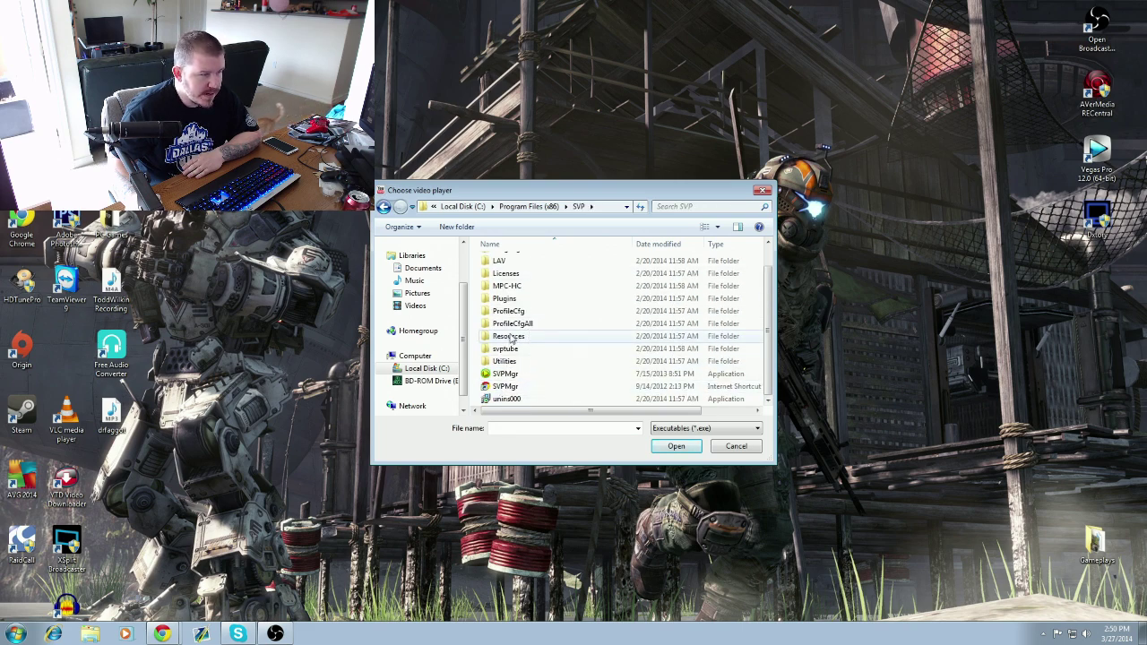
{"action": "double_click", "coordinate": [507, 286]}
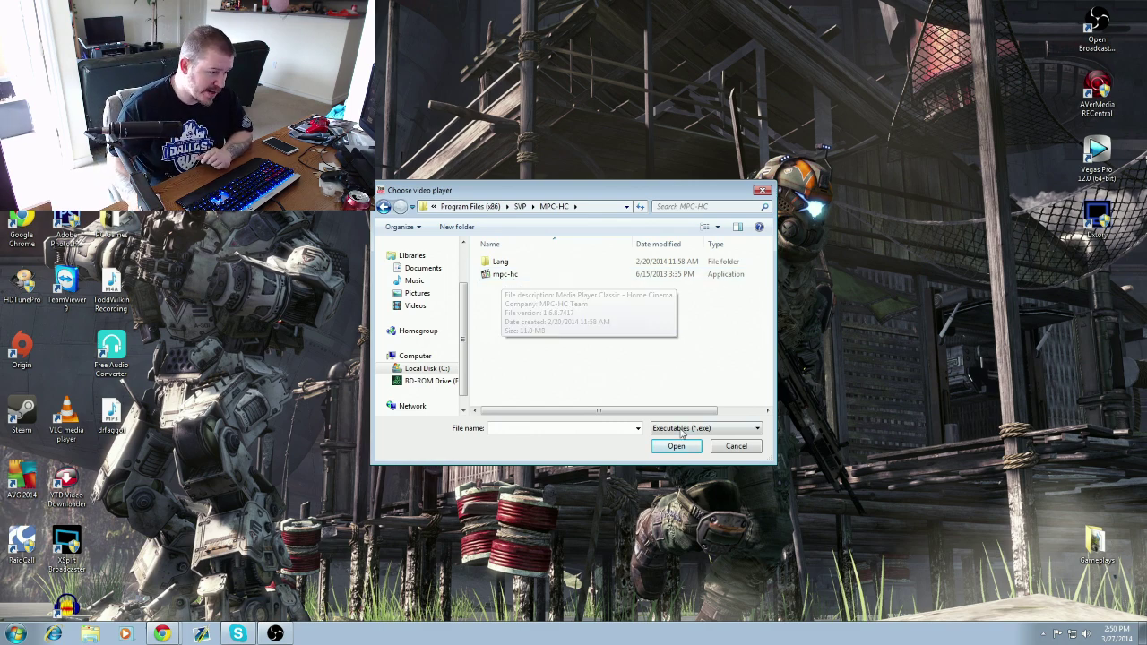
{"action": "left_click", "coordinate": [764, 191]}
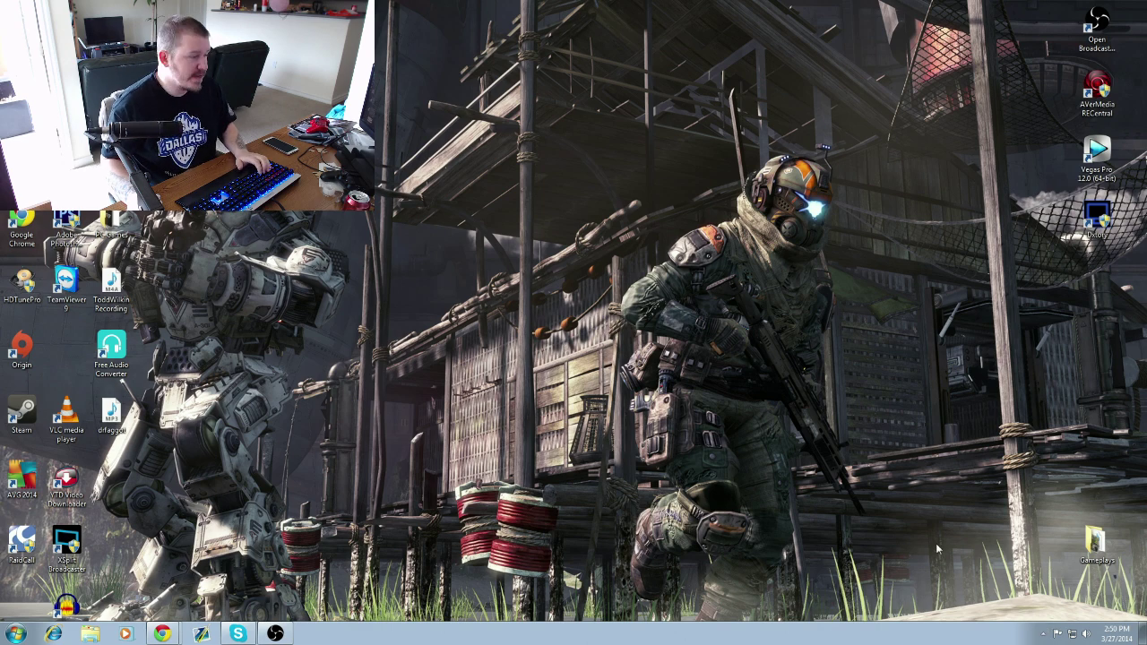
Step: Bring the Chrome window forward and load the YouTube home page
{"action": "left_click", "coordinate": [167, 634]}
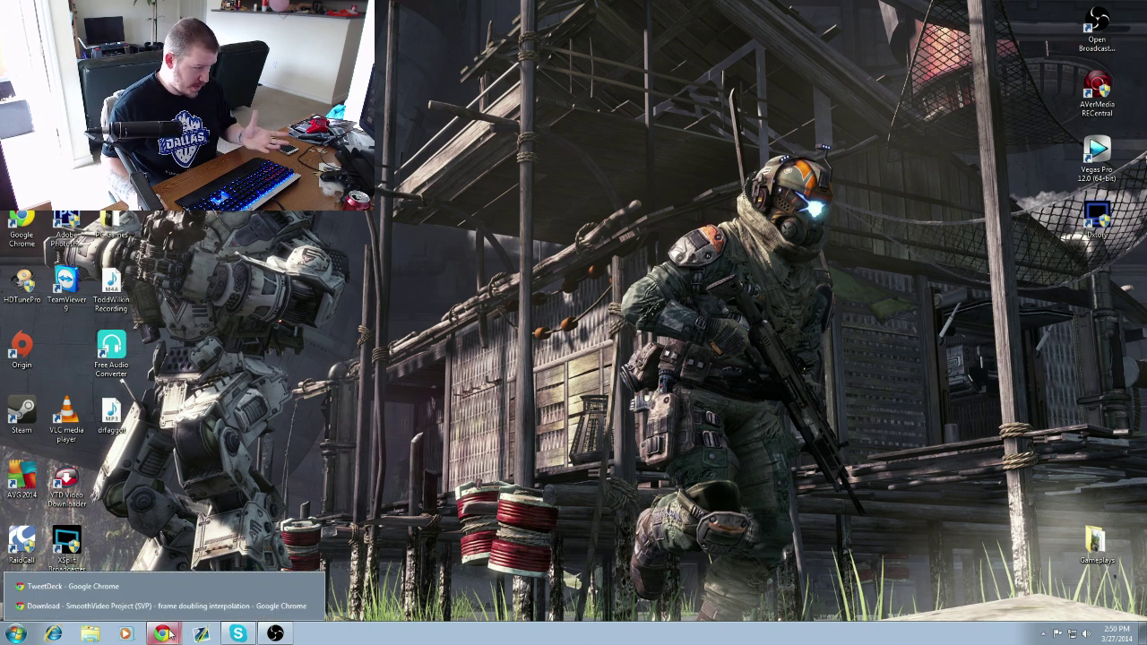
{"action": "left_click", "coordinate": [82, 607]}
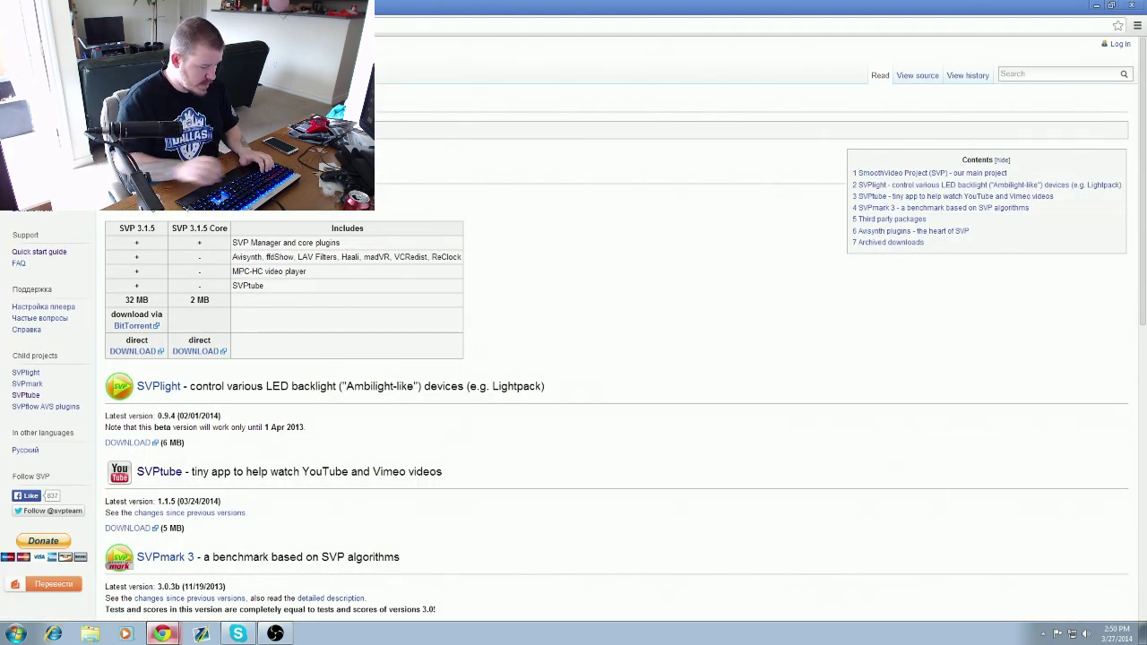
{"action": "key", "text": "Return"}
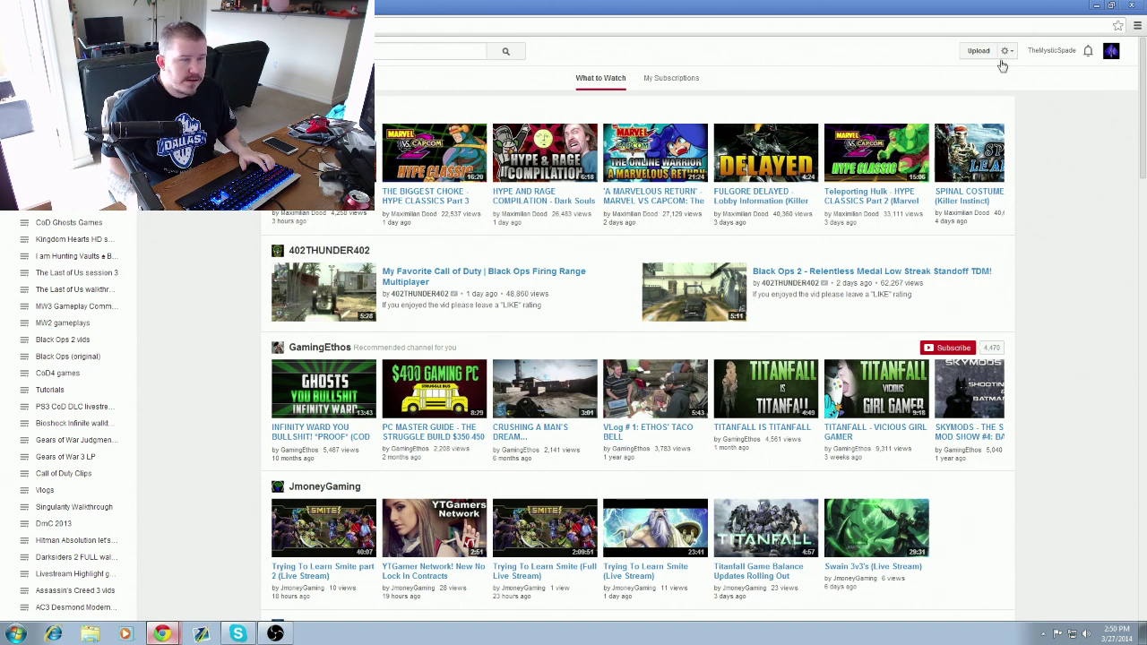
Step: Copy the link to the newest upload, 'Unfiltered: Console Wars', from the channel's video list
{"action": "left_click", "coordinate": [1111, 51]}
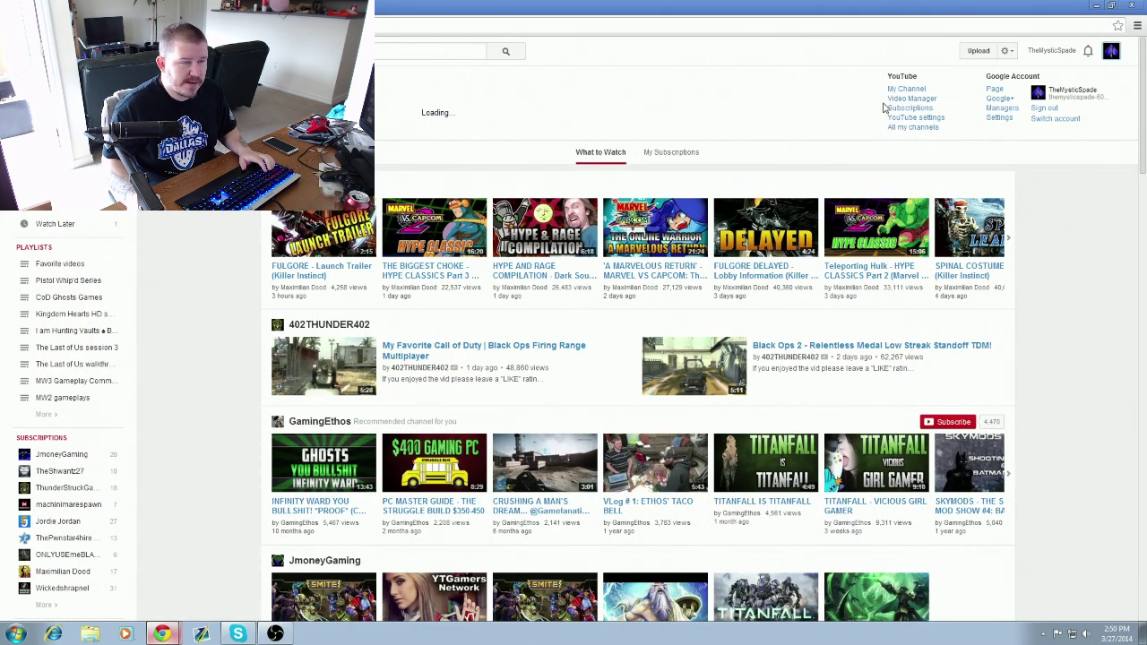
{"action": "left_click", "coordinate": [900, 99]}
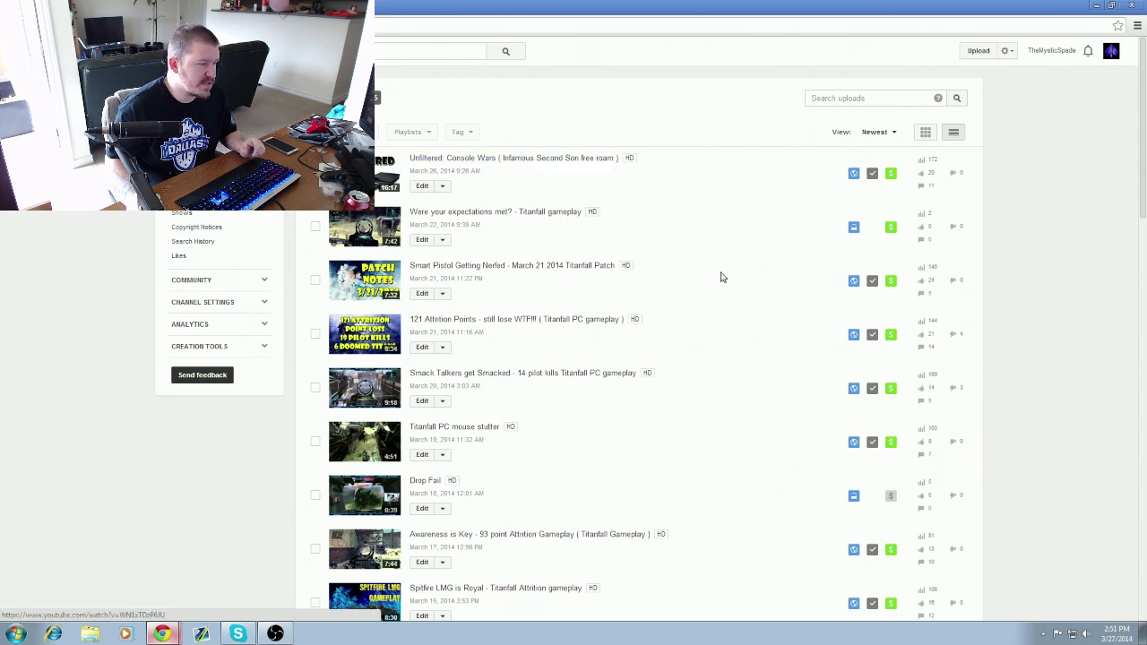
{"action": "right_click", "coordinate": [587, 160]}
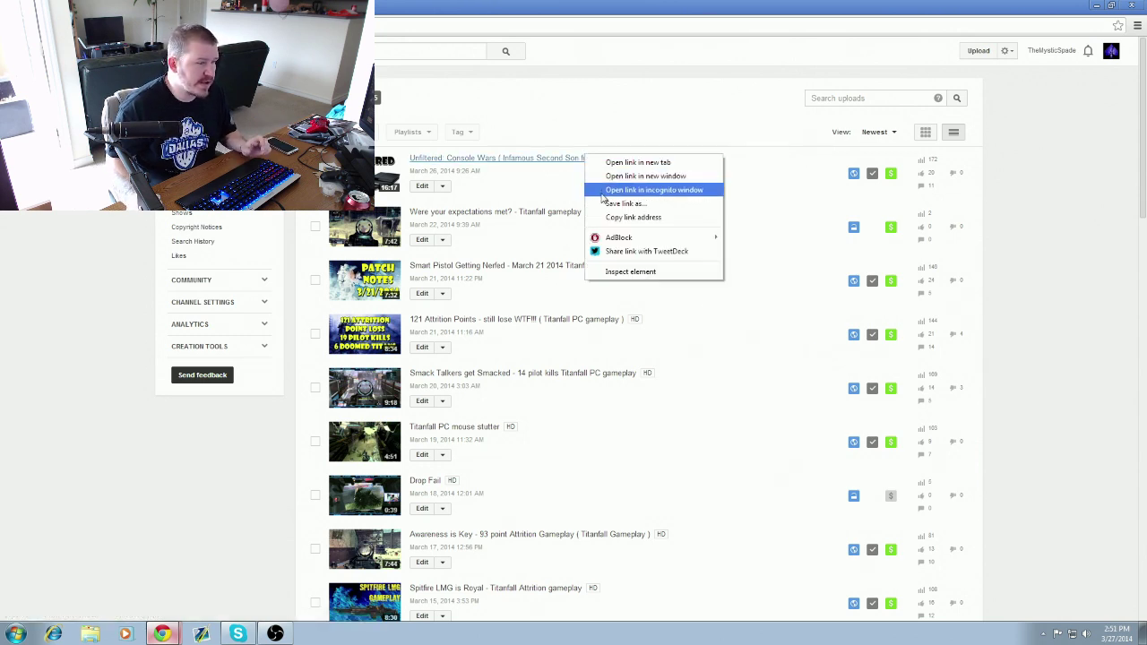
{"action": "left_click", "coordinate": [617, 217]}
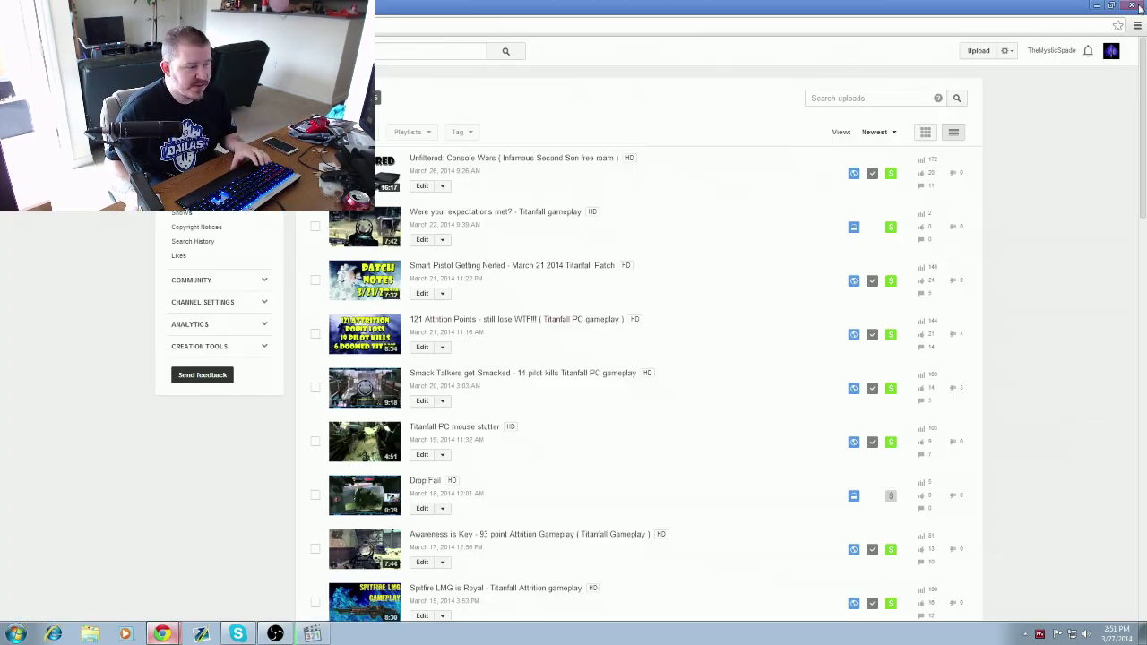
Step: Close the MPC-HC player, show the desktop and check the hidden tray icons
{"action": "left_click", "coordinate": [1134, 6]}
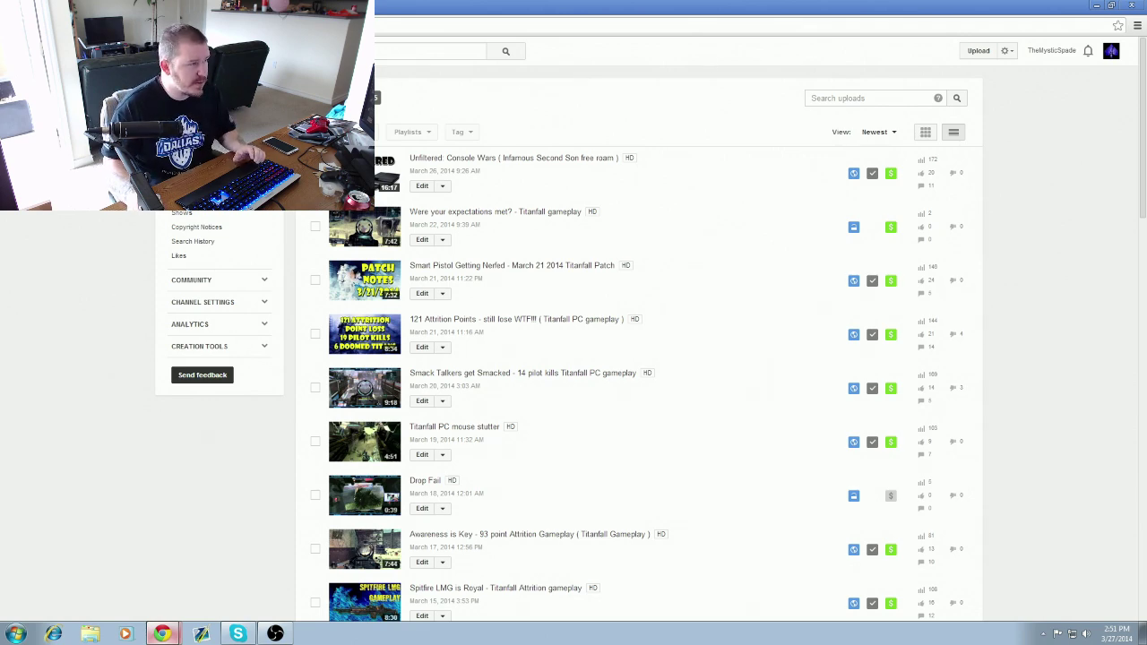
{"action": "key", "text": "super+d"}
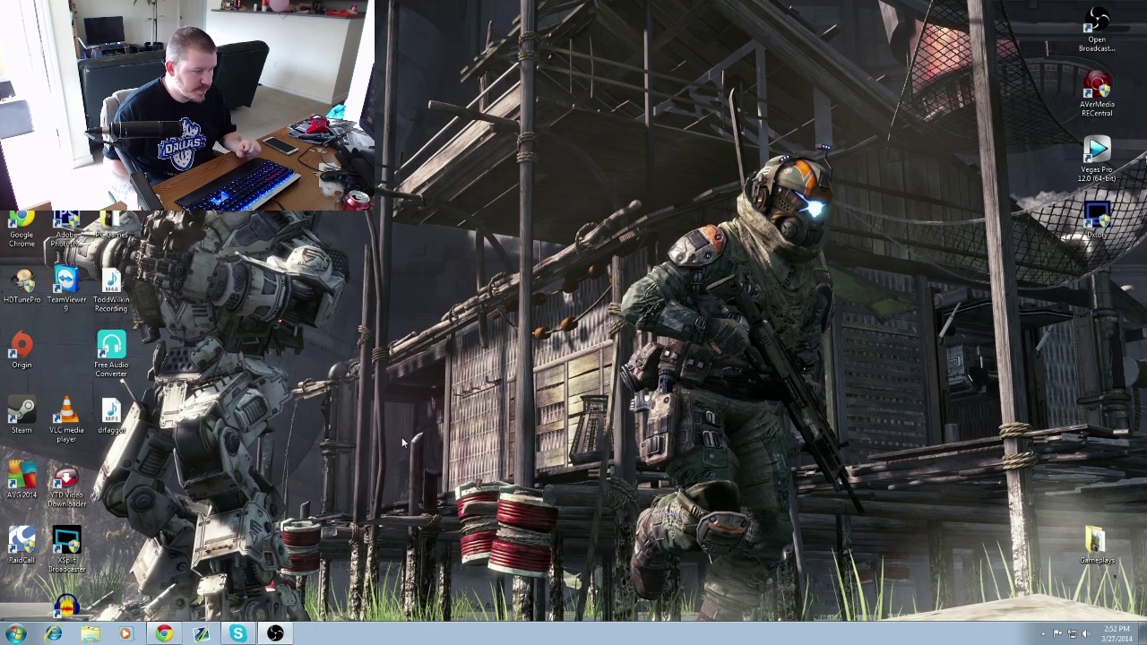
{"action": "left_click", "coordinate": [1046, 634]}
Step: Launch SVP Manager from Start > All Programs > SVP 3.1
{"action": "left_click", "coordinate": [11, 633]}
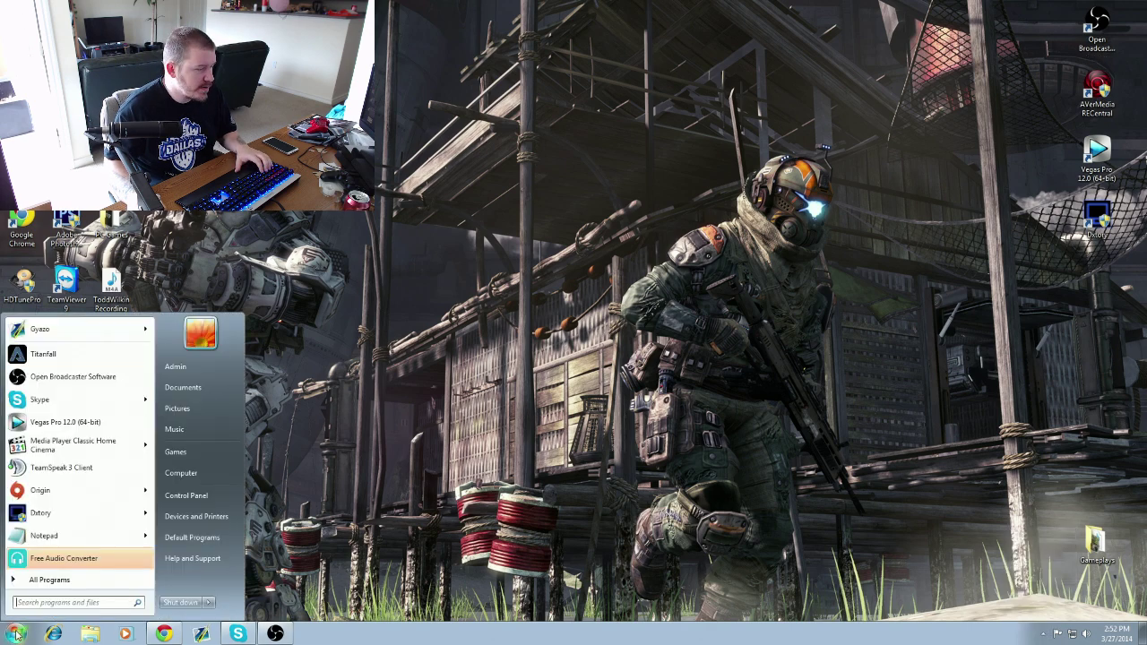
{"action": "left_click", "coordinate": [44, 580]}
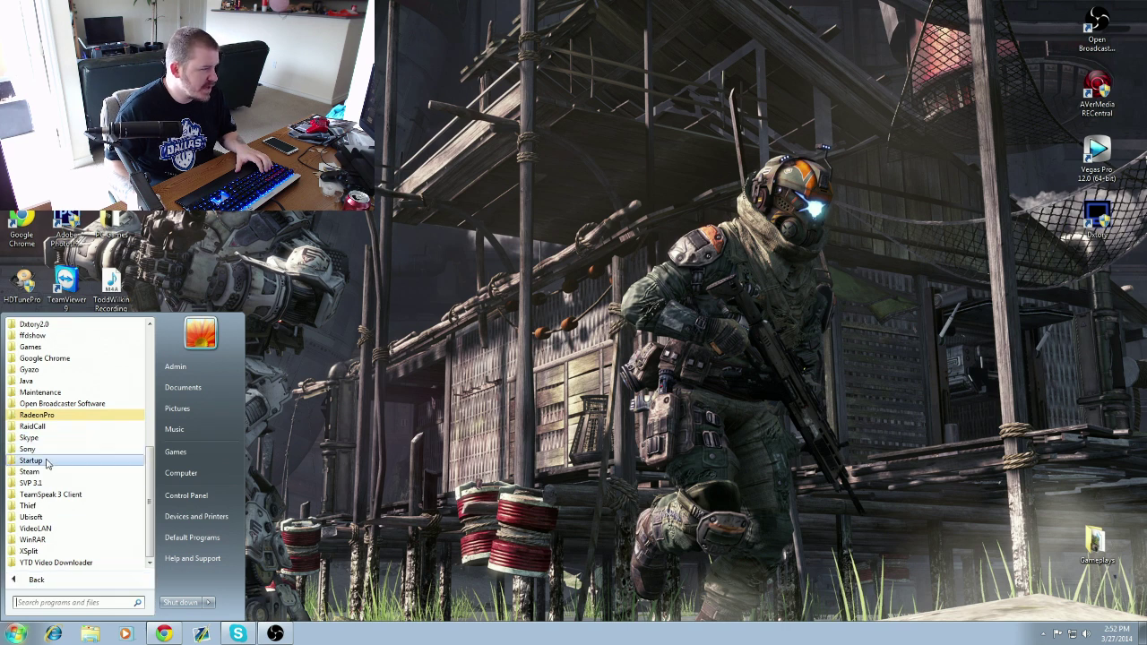
{"action": "left_click", "coordinate": [32, 483]}
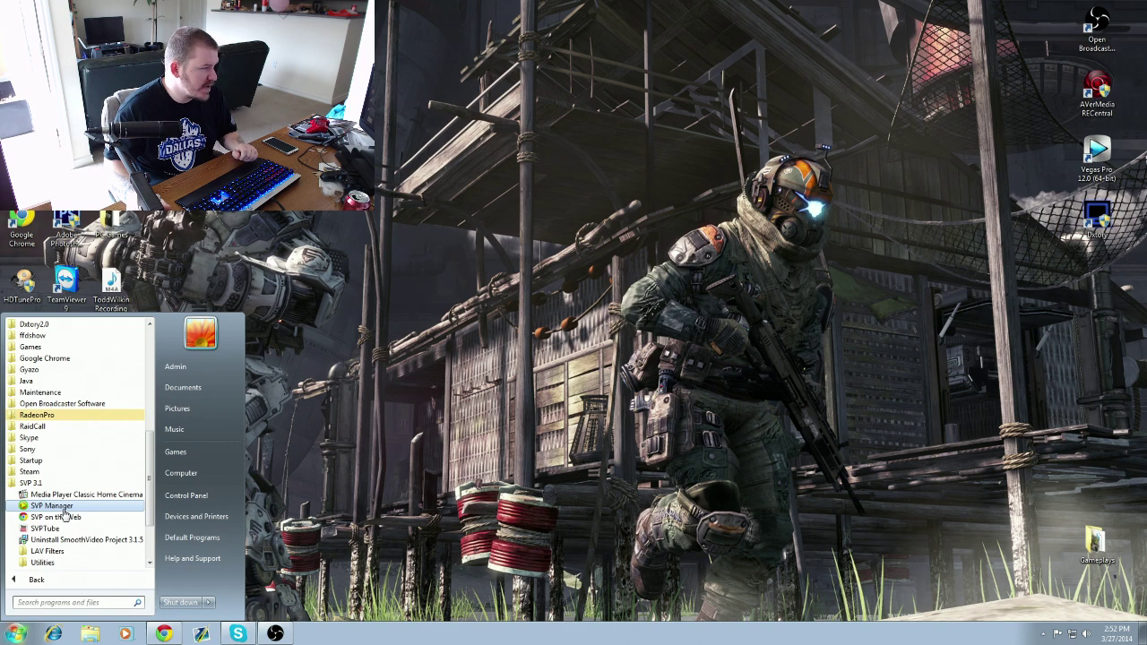
{"action": "left_click", "coordinate": [64, 507]}
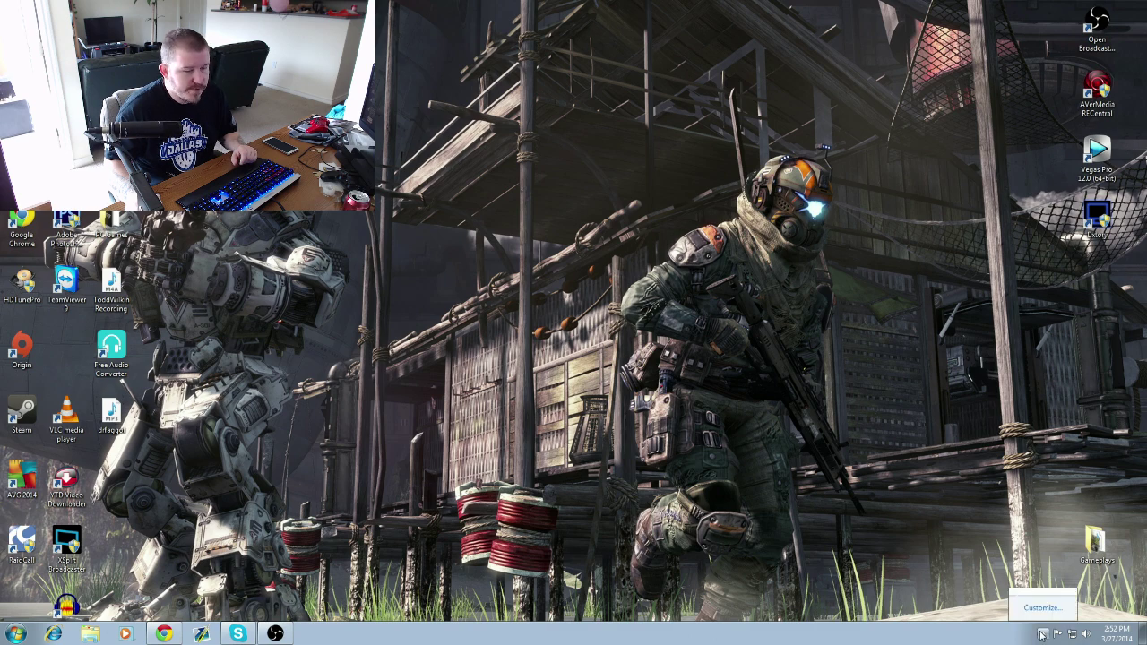
{"action": "left_click", "coordinate": [1042, 634]}
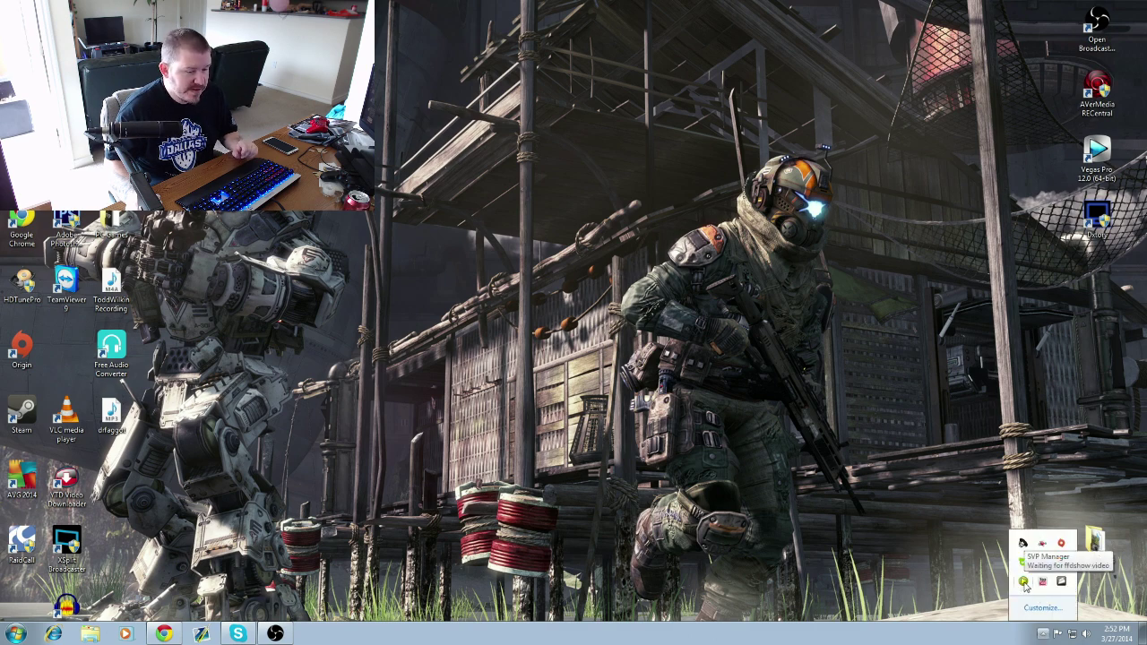
{"action": "left_click", "coordinate": [1024, 582]}
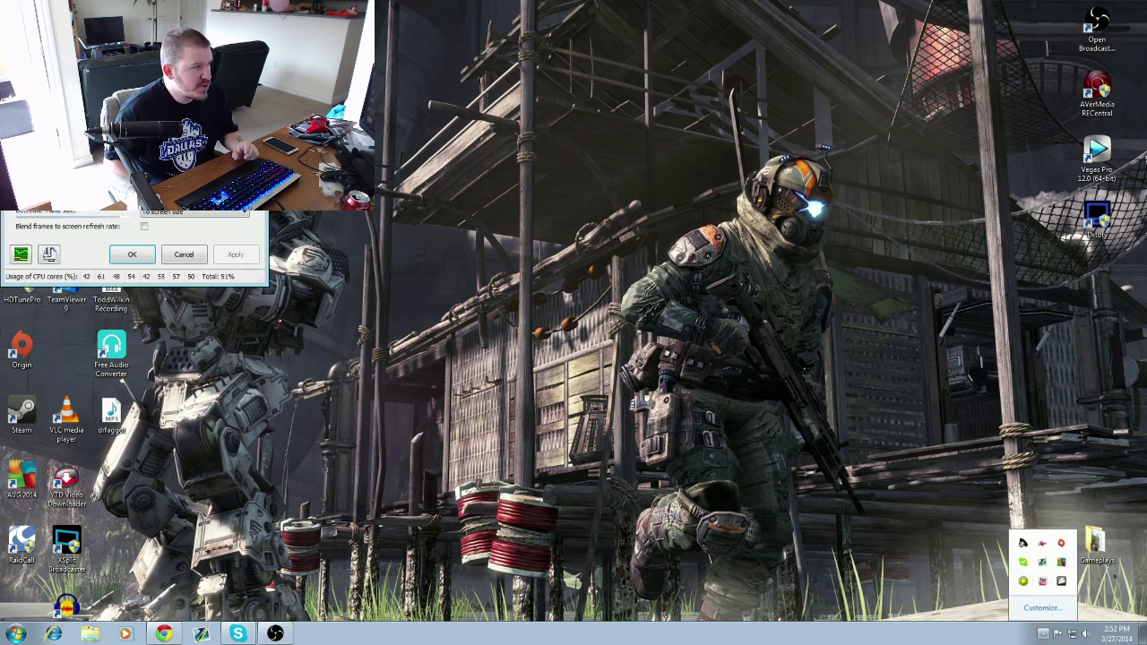
{"action": "left_click_drag", "start_coordinate": [134, 192], "coordinate": [213, 210]}
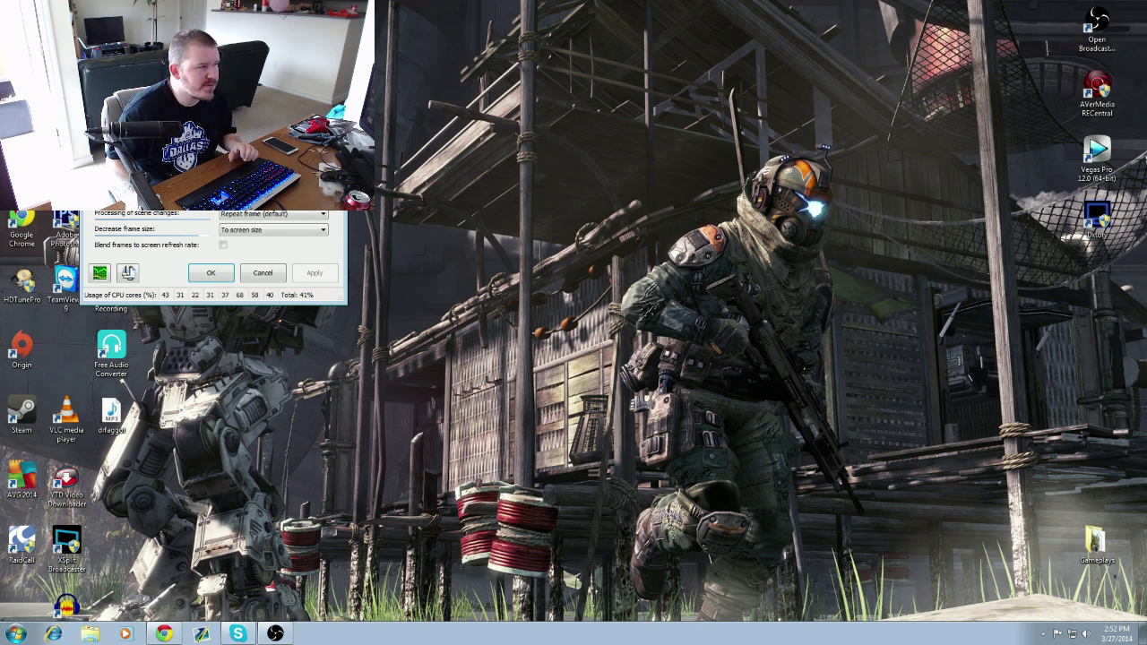
{"action": "key", "text": "Return"}
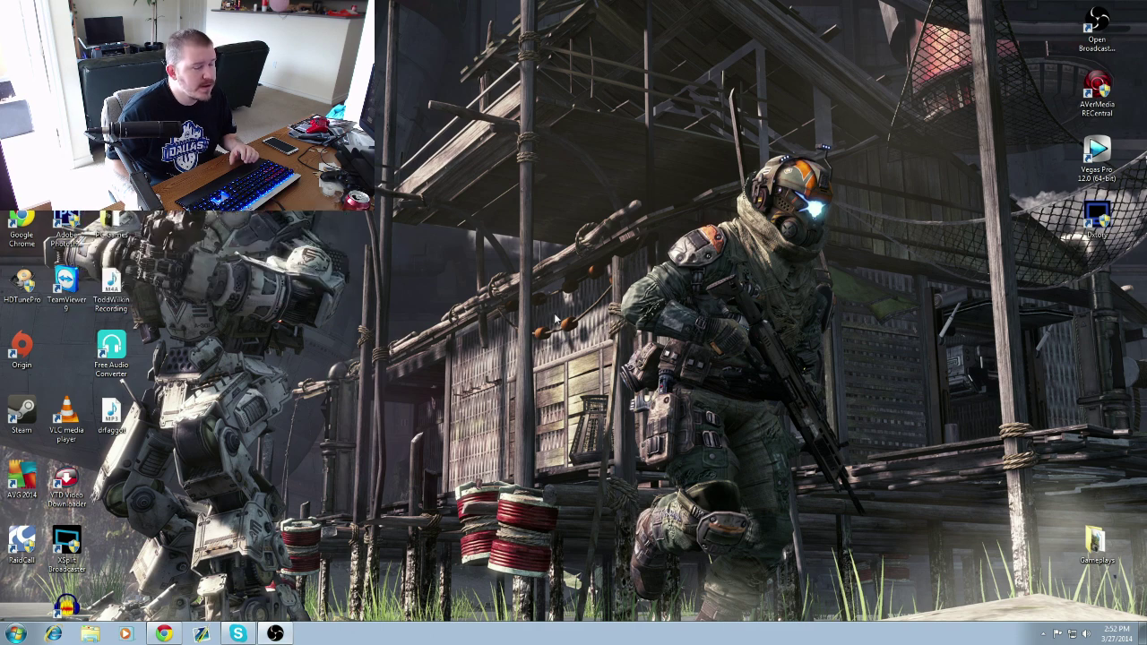
{"action": "left_click", "coordinate": [1043, 633]}
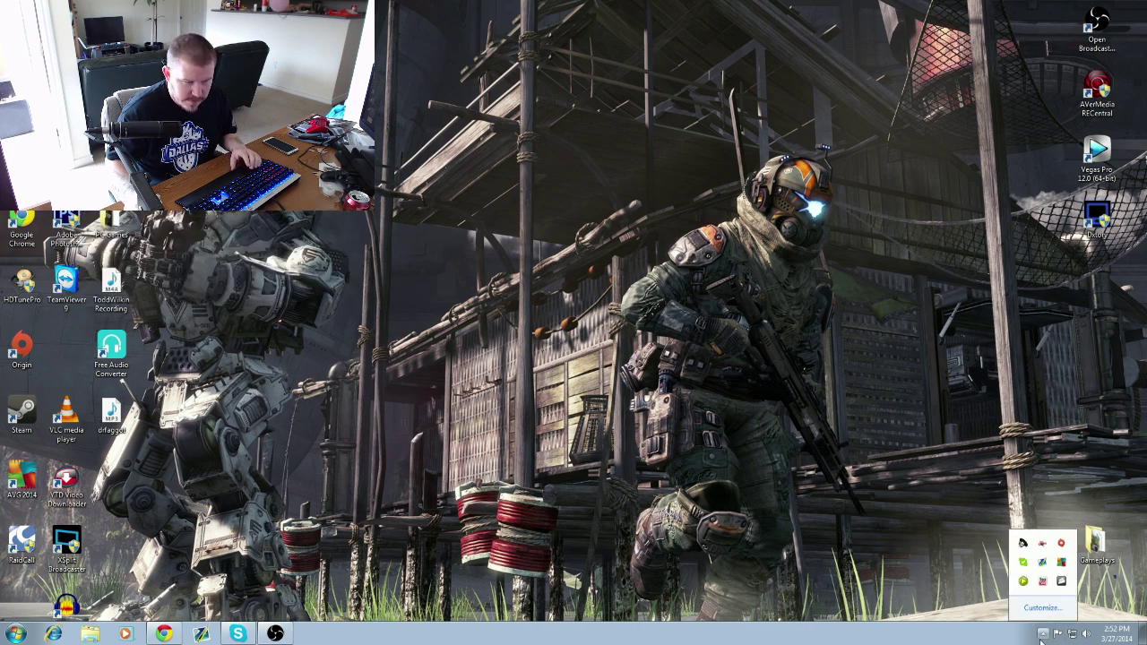
{"action": "right_click", "coordinate": [1026, 586]}
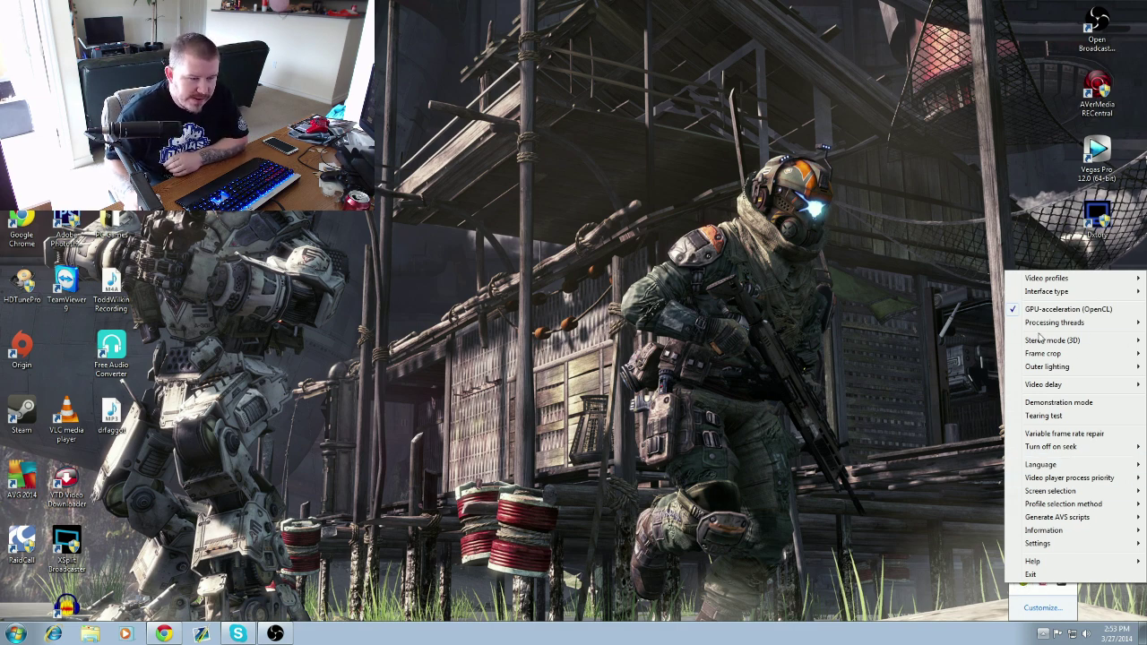
{"action": "left_click", "coordinate": [1063, 545]}
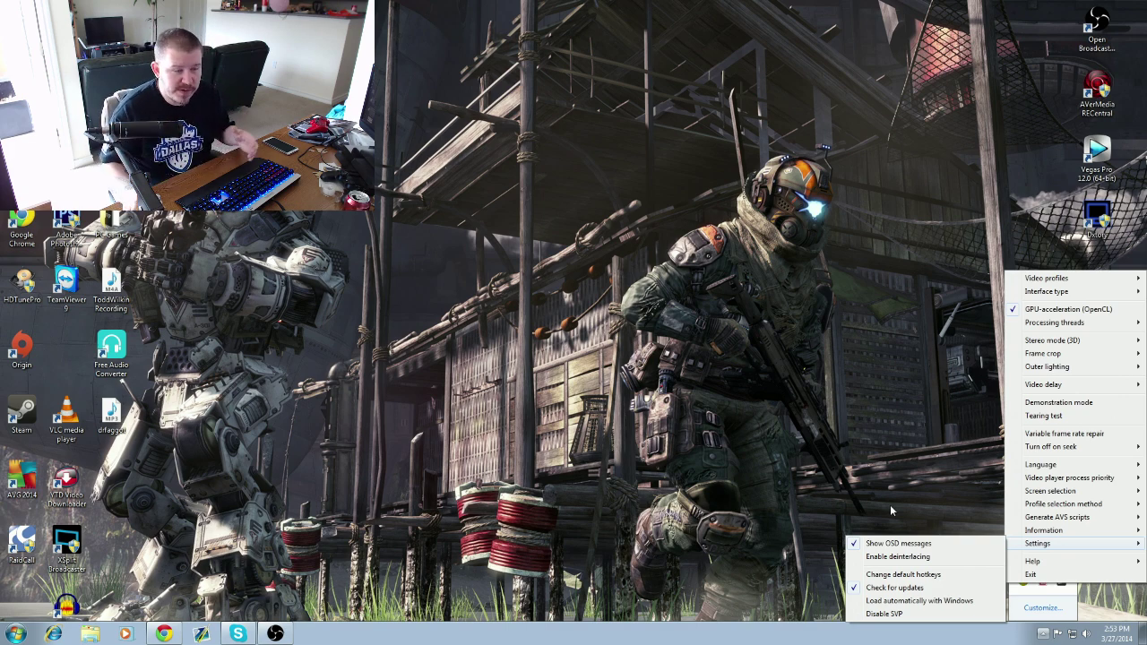
{"action": "left_click", "coordinate": [846, 327]}
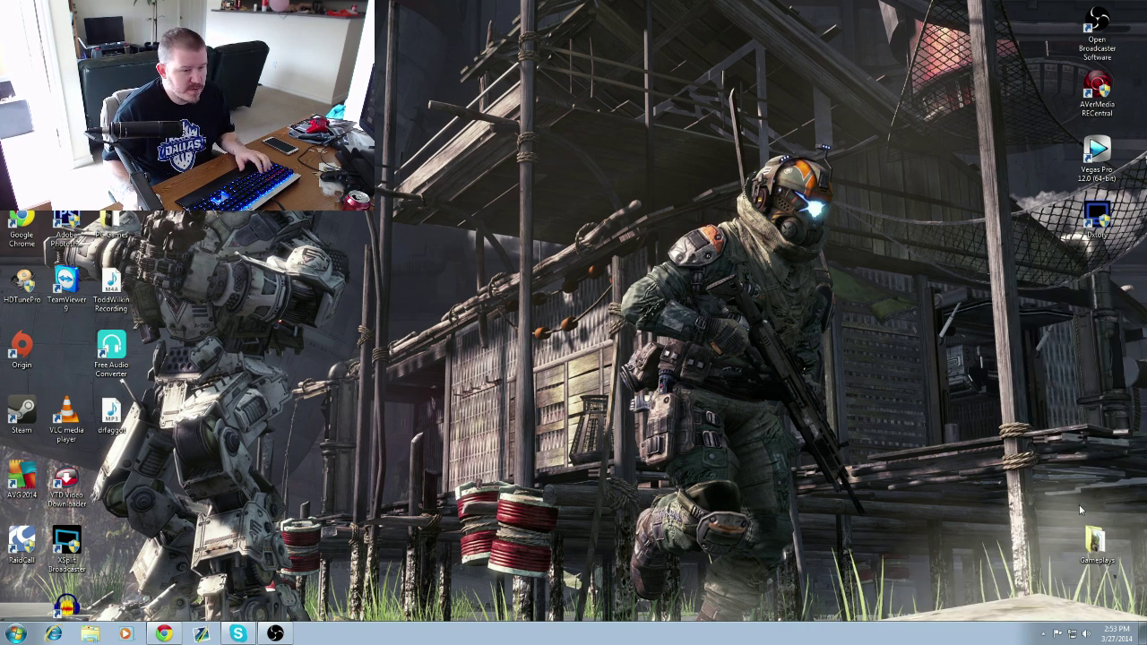
{"action": "left_click", "coordinate": [1097, 541]}
{"action": "key", "text": "Return"}
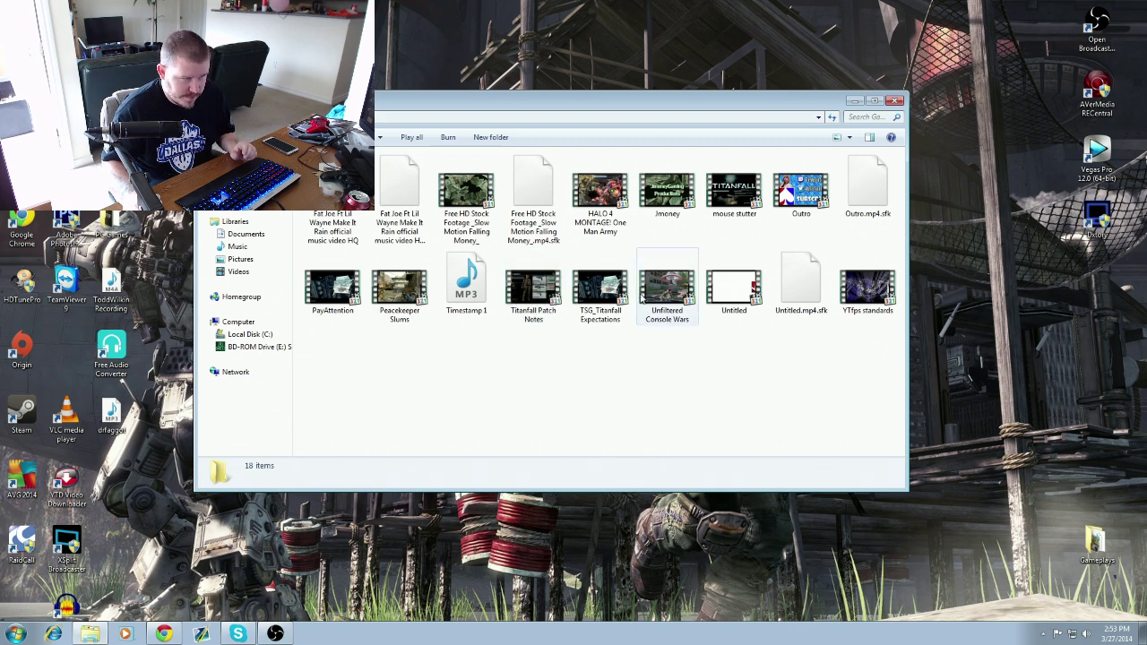
{"action": "right_click", "coordinate": [801, 186]}
{"action": "mouse_move", "coordinate": [877, 232]}
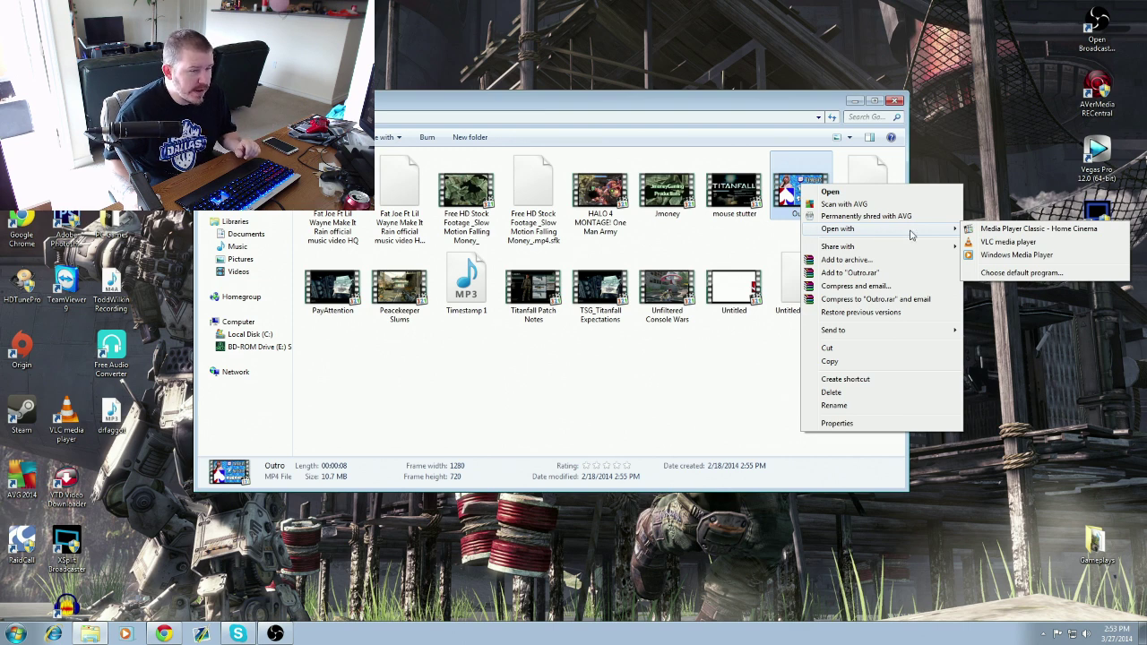
{"action": "left_click", "coordinate": [1020, 272]}
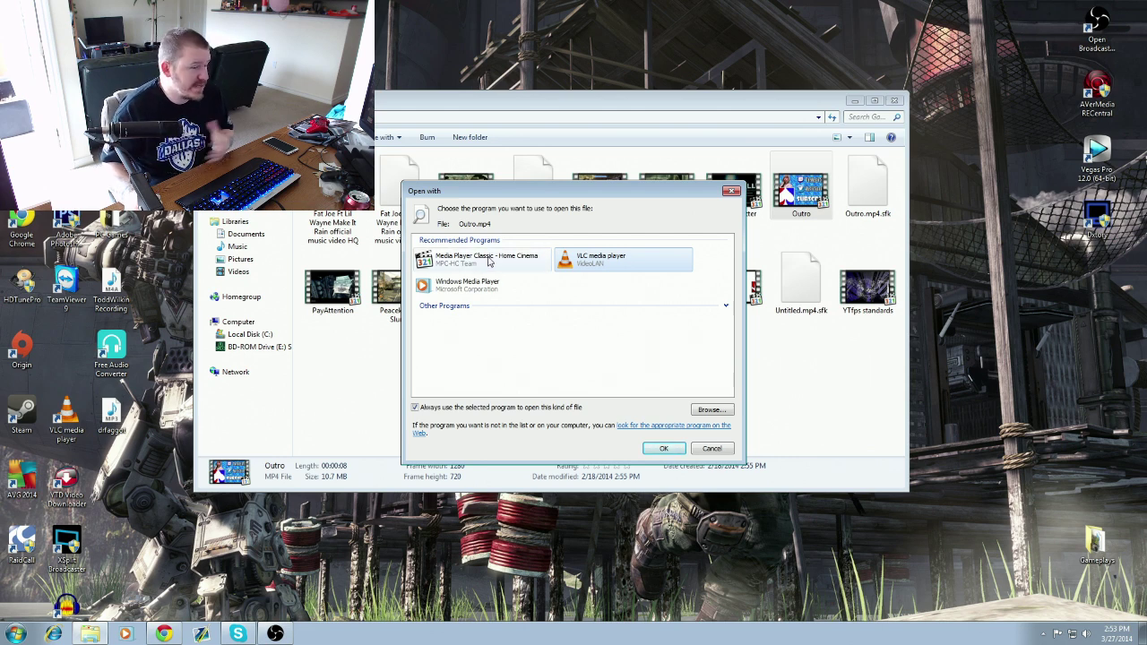
{"action": "left_click", "coordinate": [731, 192]}
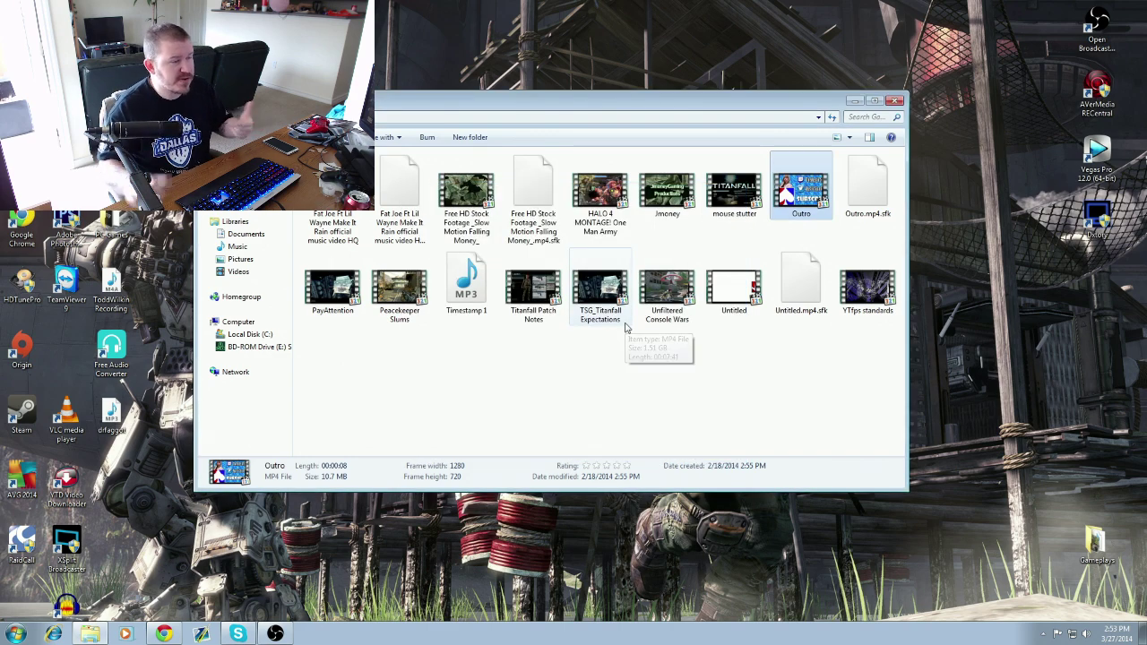
{"action": "left_click", "coordinate": [894, 103]}
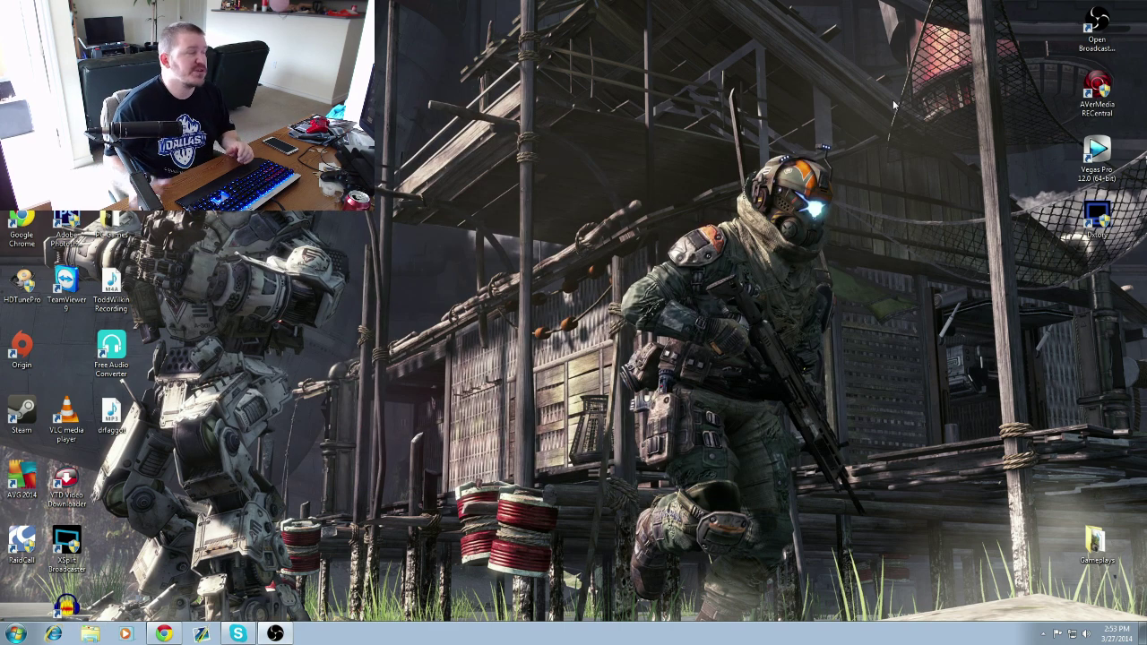